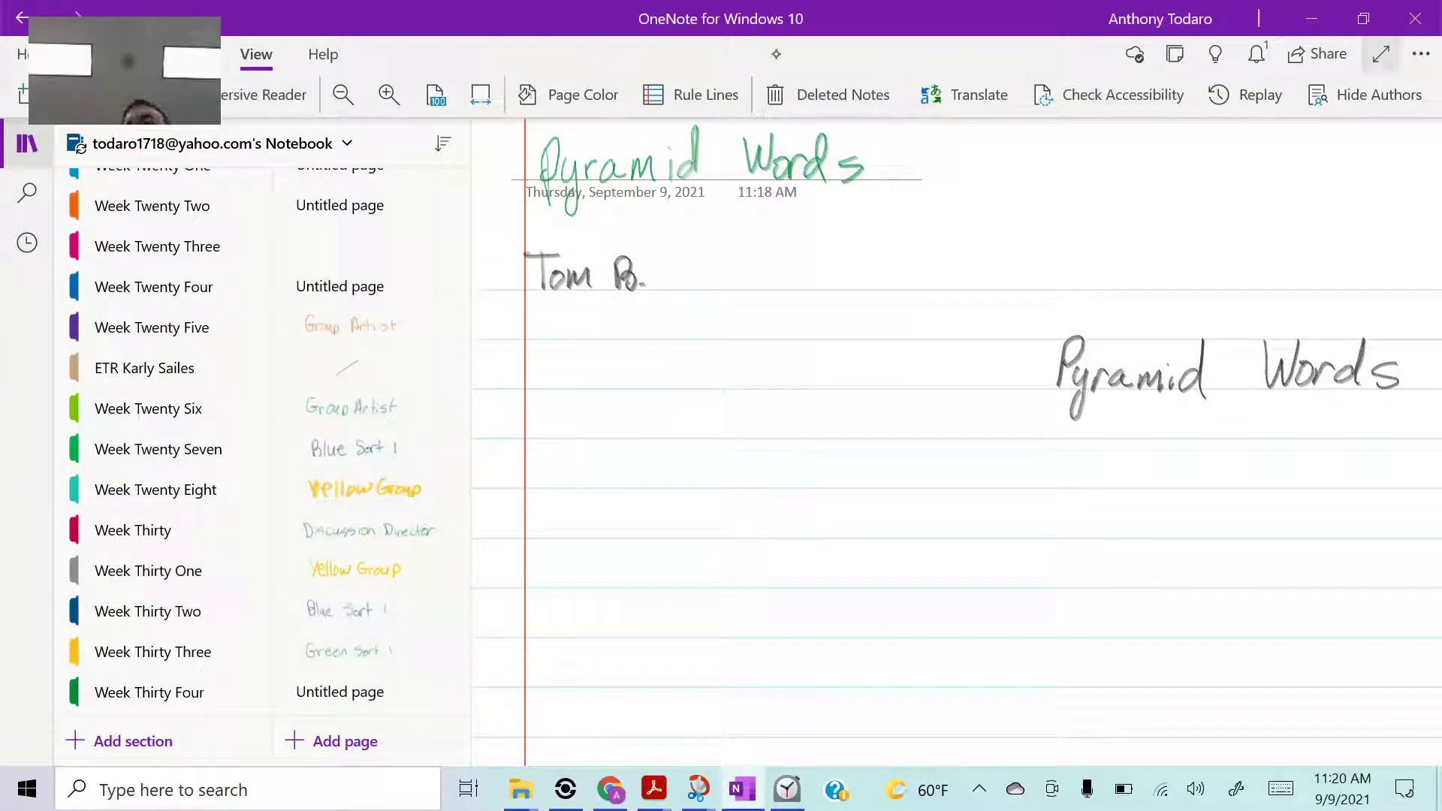
click(1381, 55)
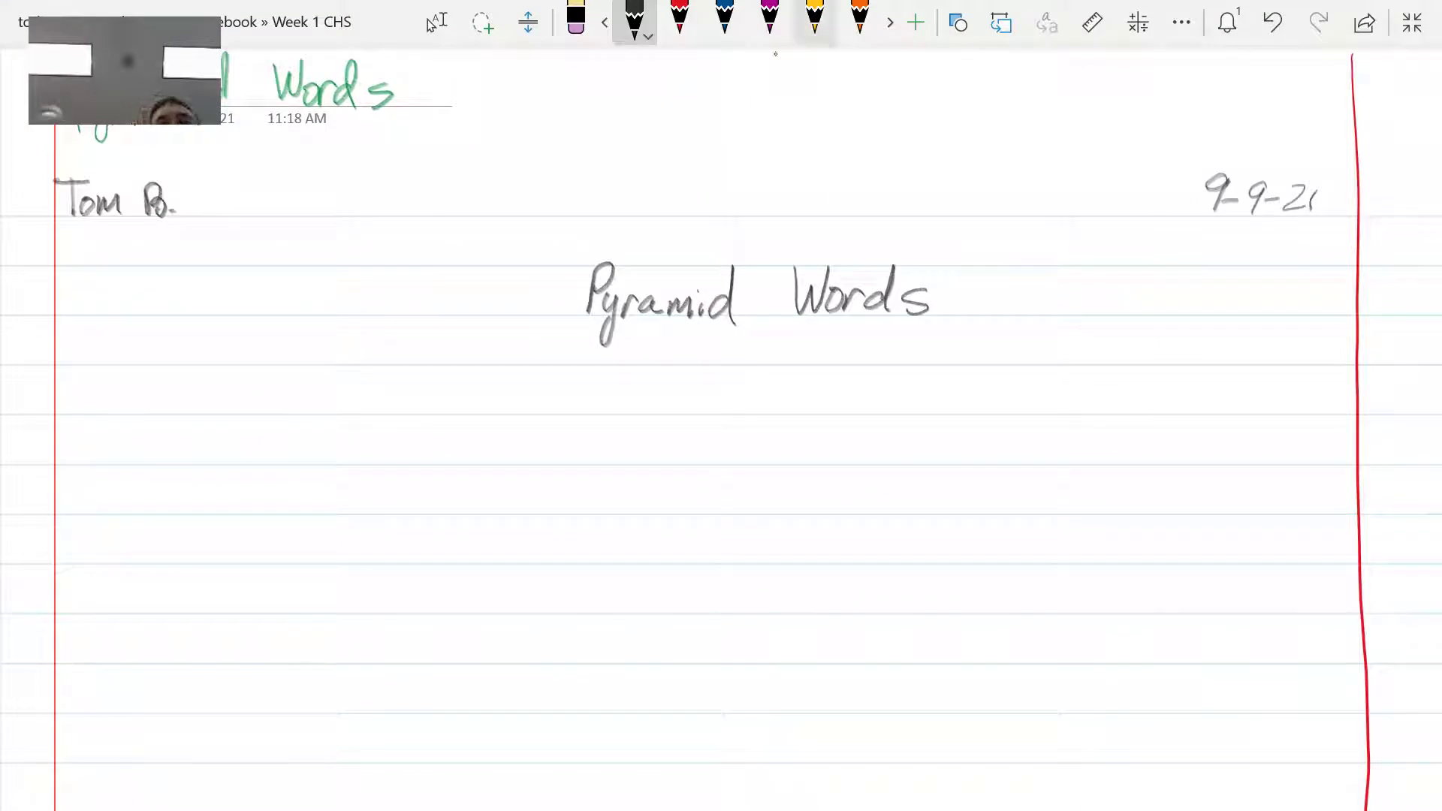
click(604, 22)
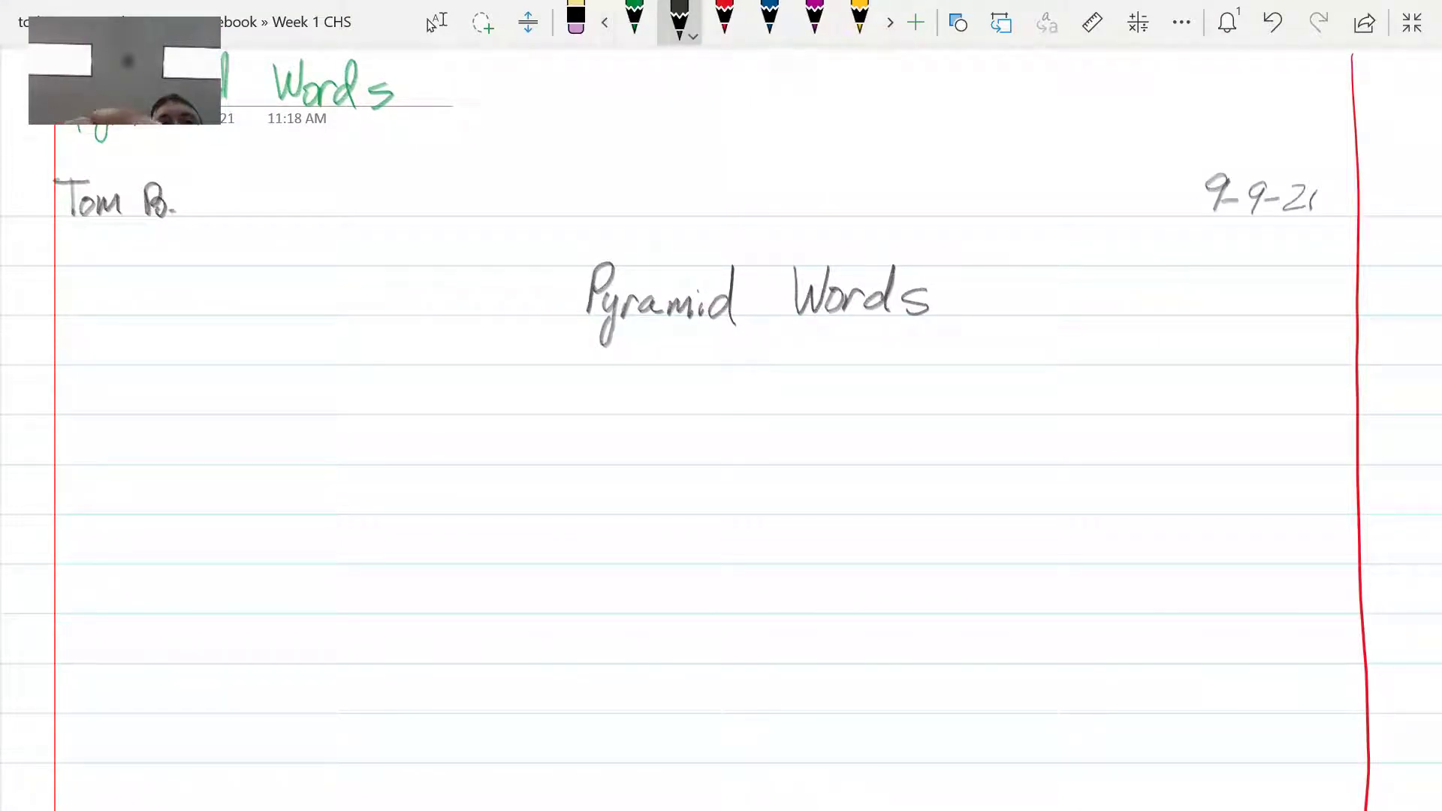
click(603, 22)
click(605, 22)
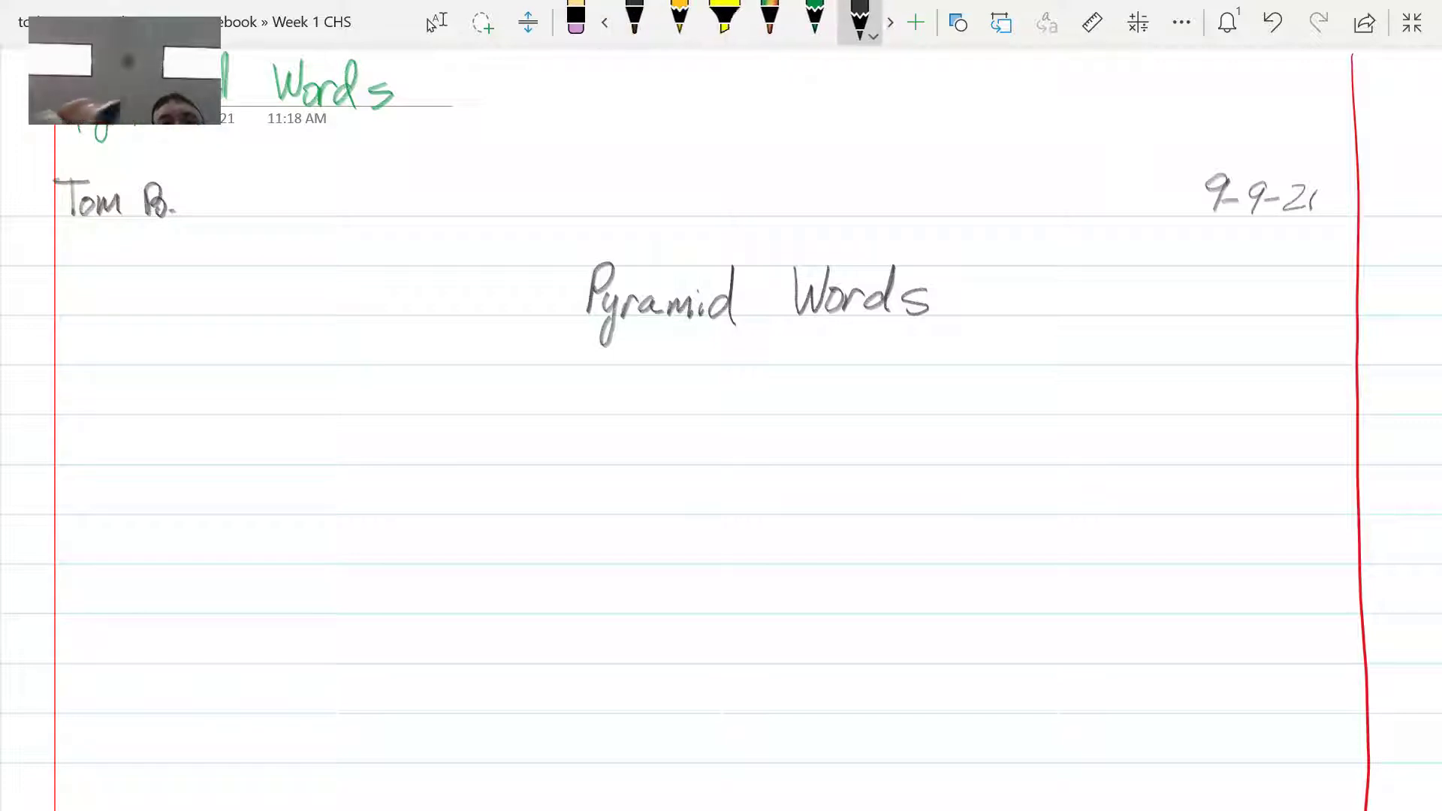
click(724, 17)
drag(62, 220, 177, 210)
drag(1192, 191, 1330, 195)
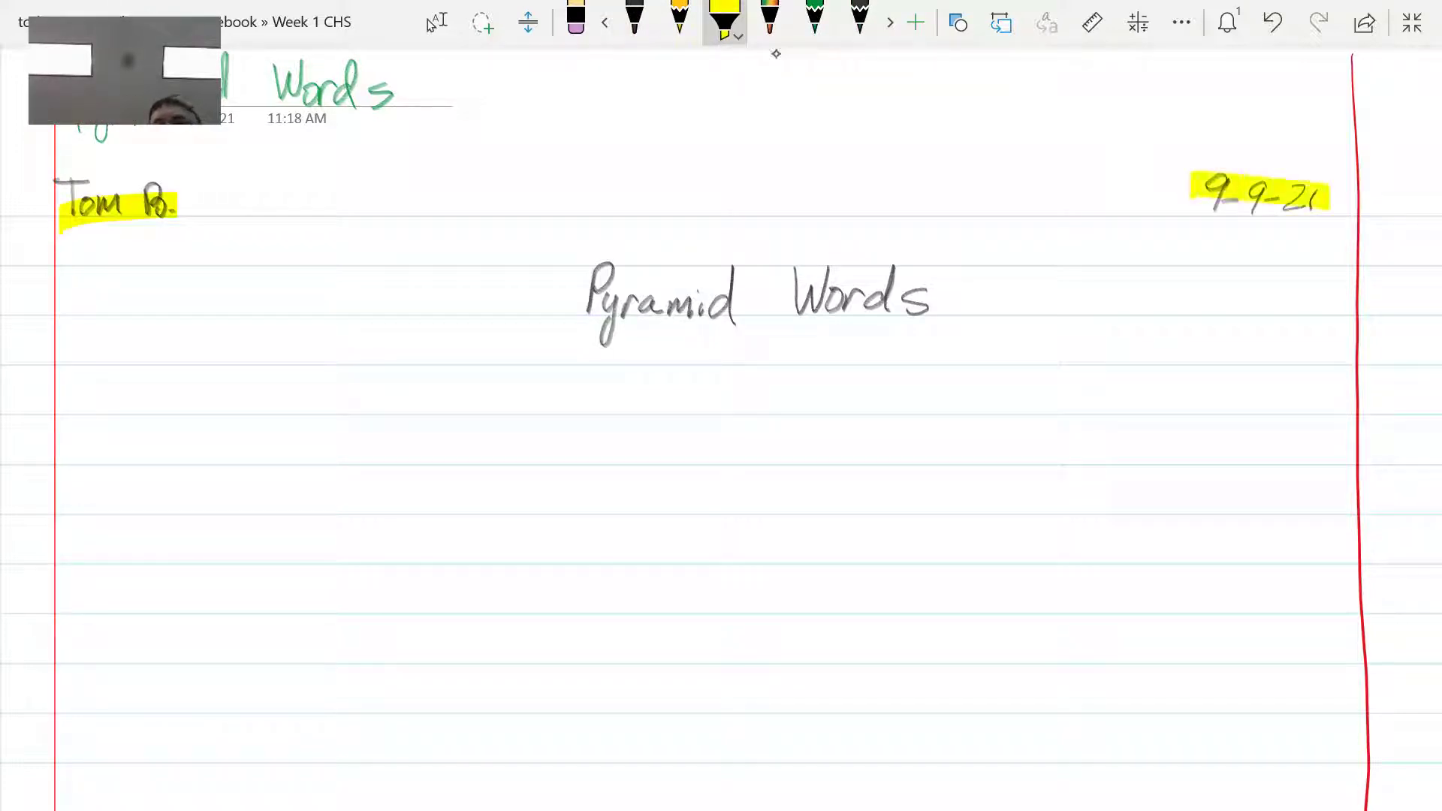
drag(589, 305, 891, 303)
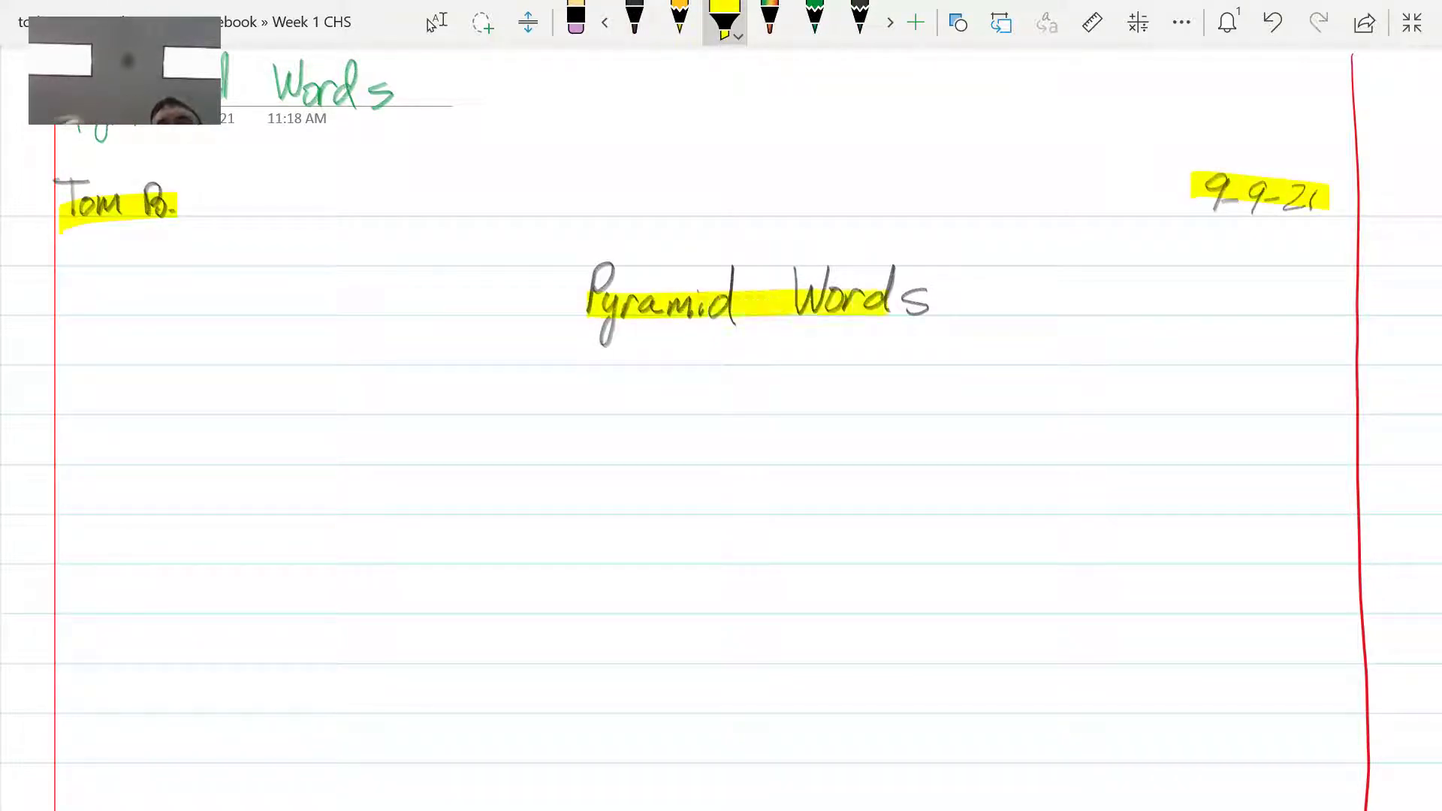
click(860, 17)
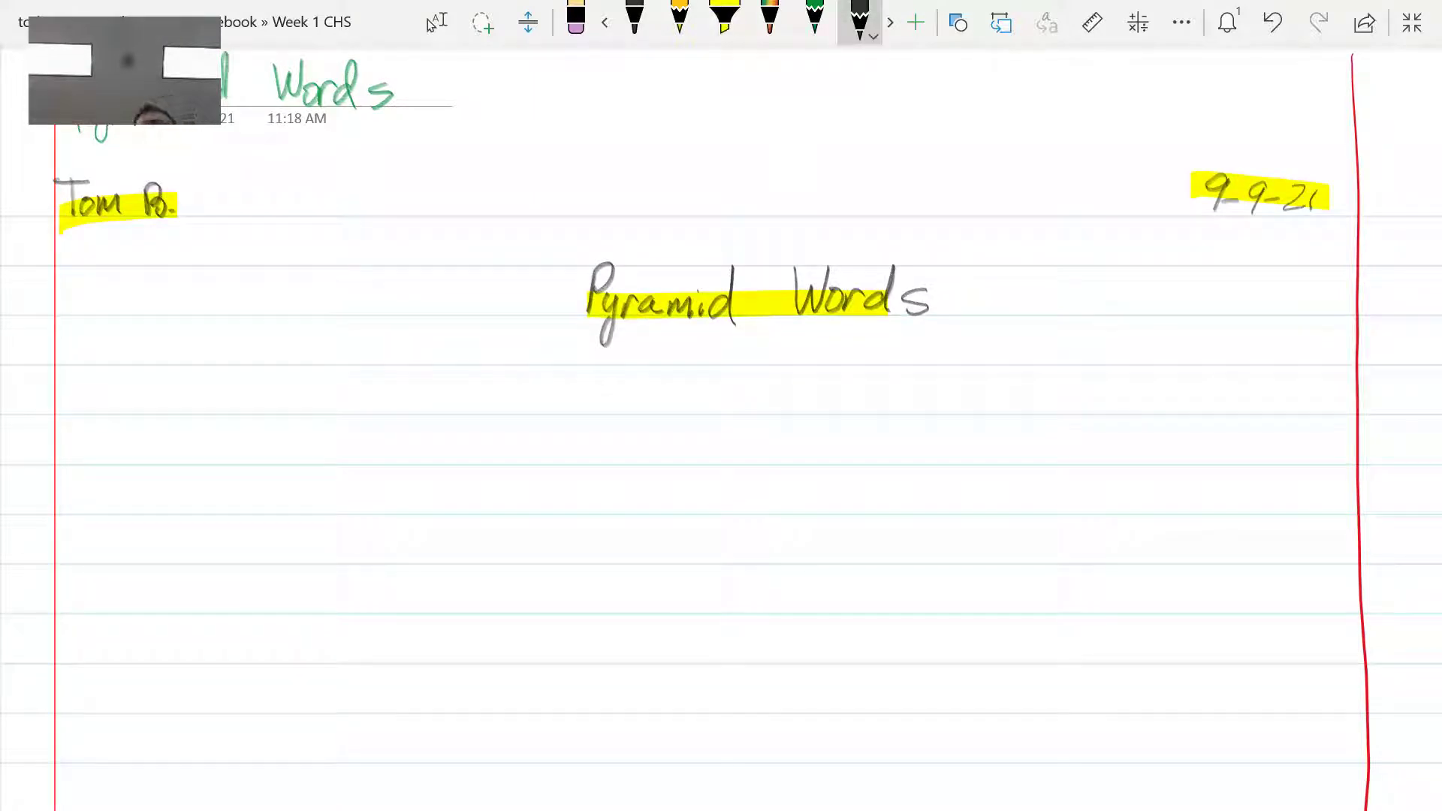
click(1413, 22)
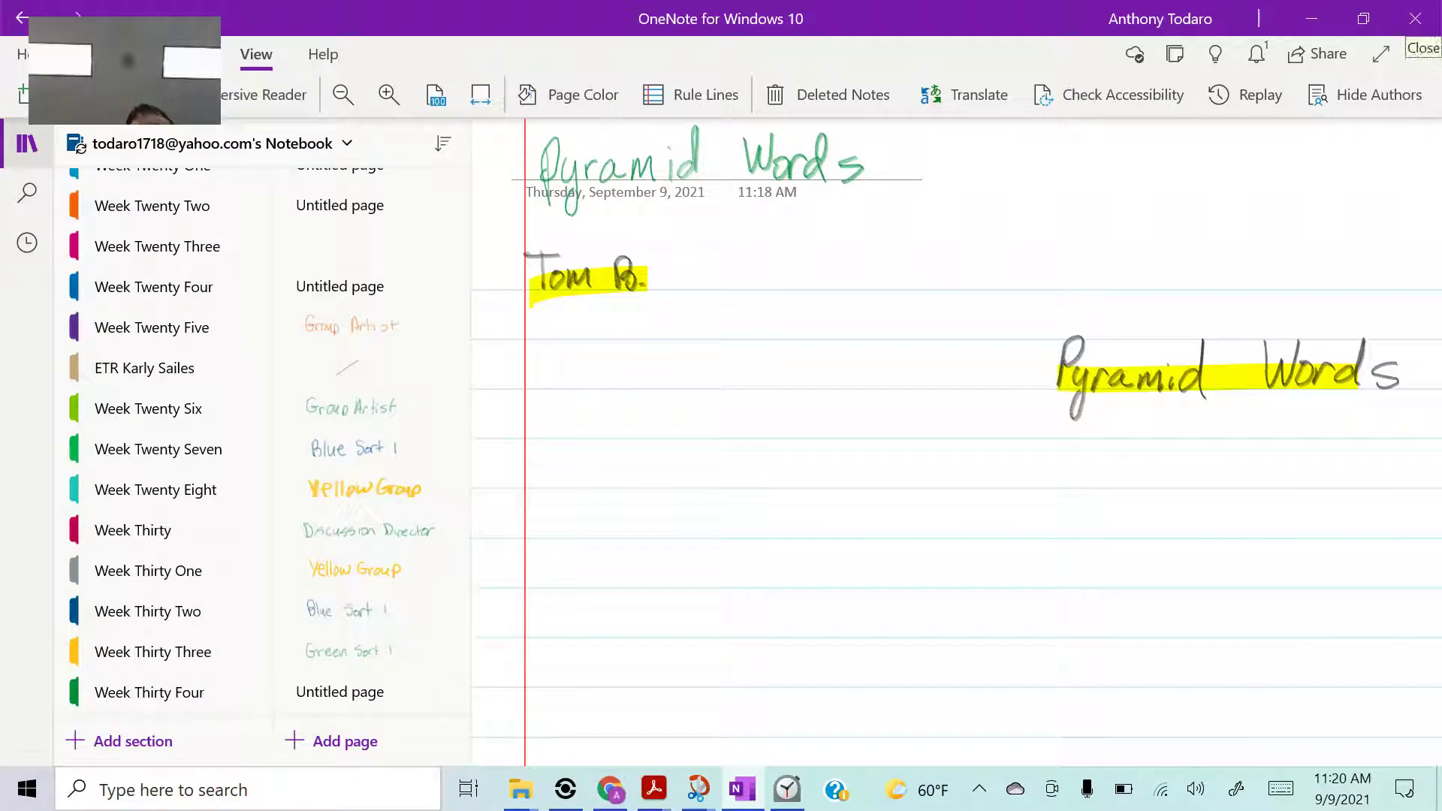
Snip the Speller's Choice Menu, highlight 'Pyramid Words' in yellow, then show the word-sort snip
click(1415, 18)
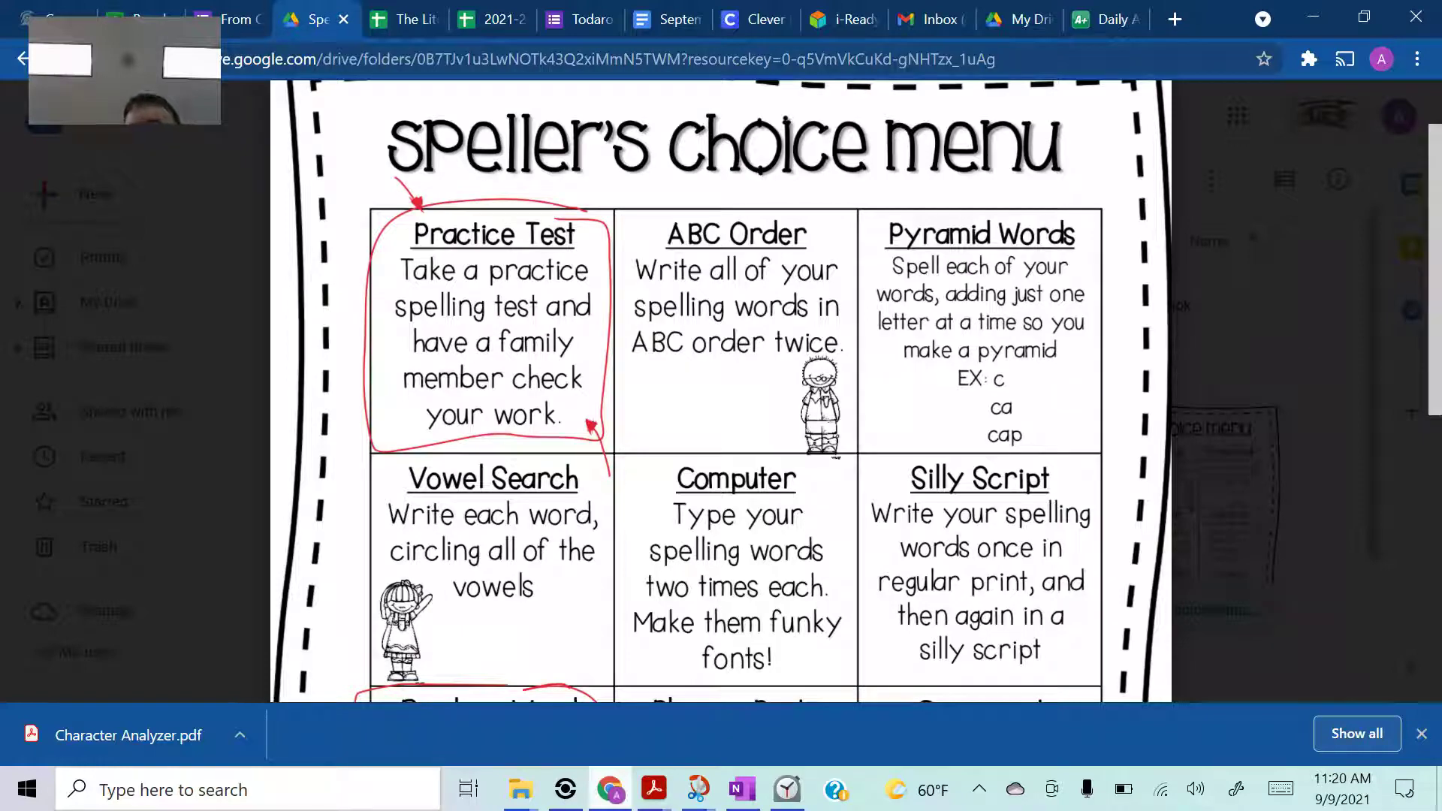
click(1286, 738)
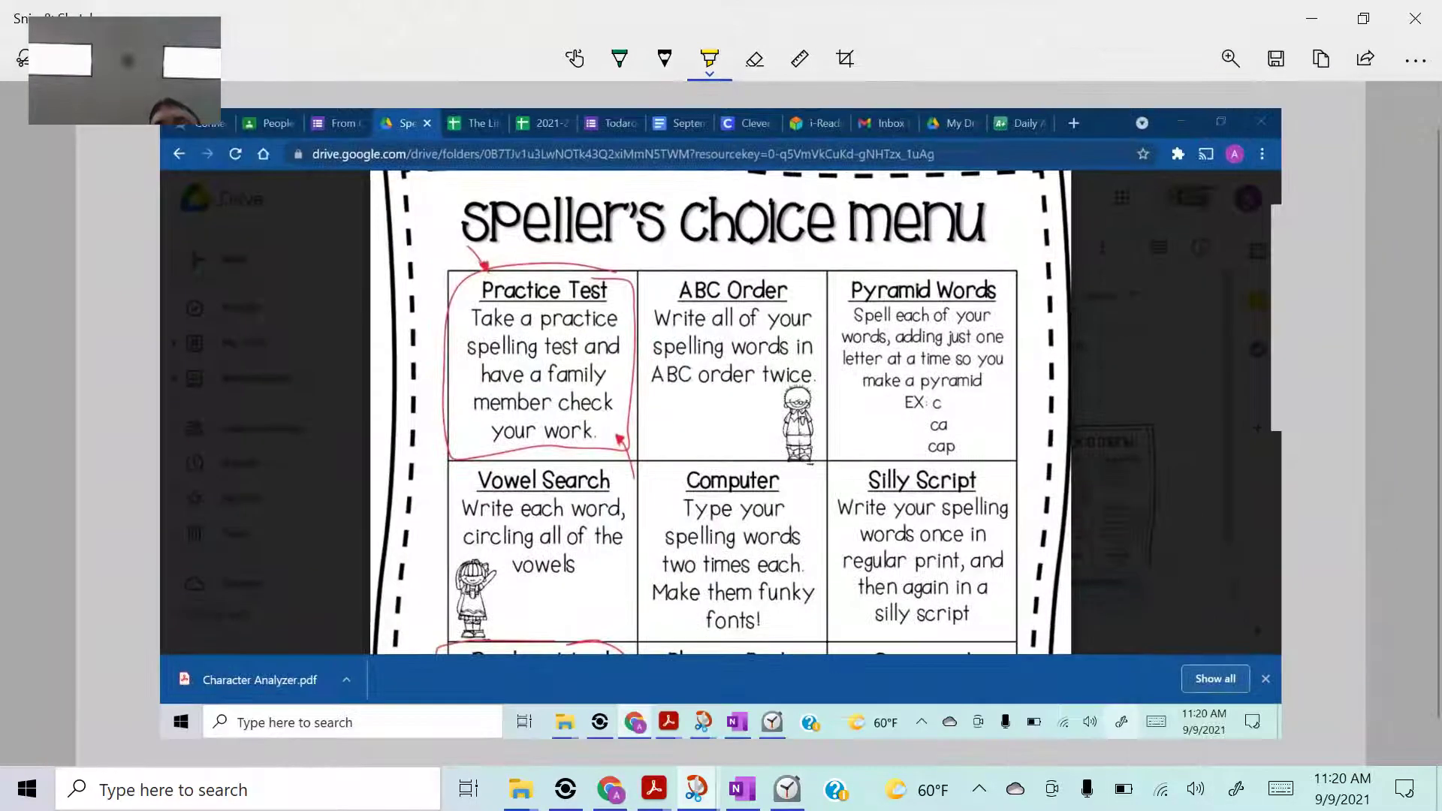
drag(857, 267, 996, 299)
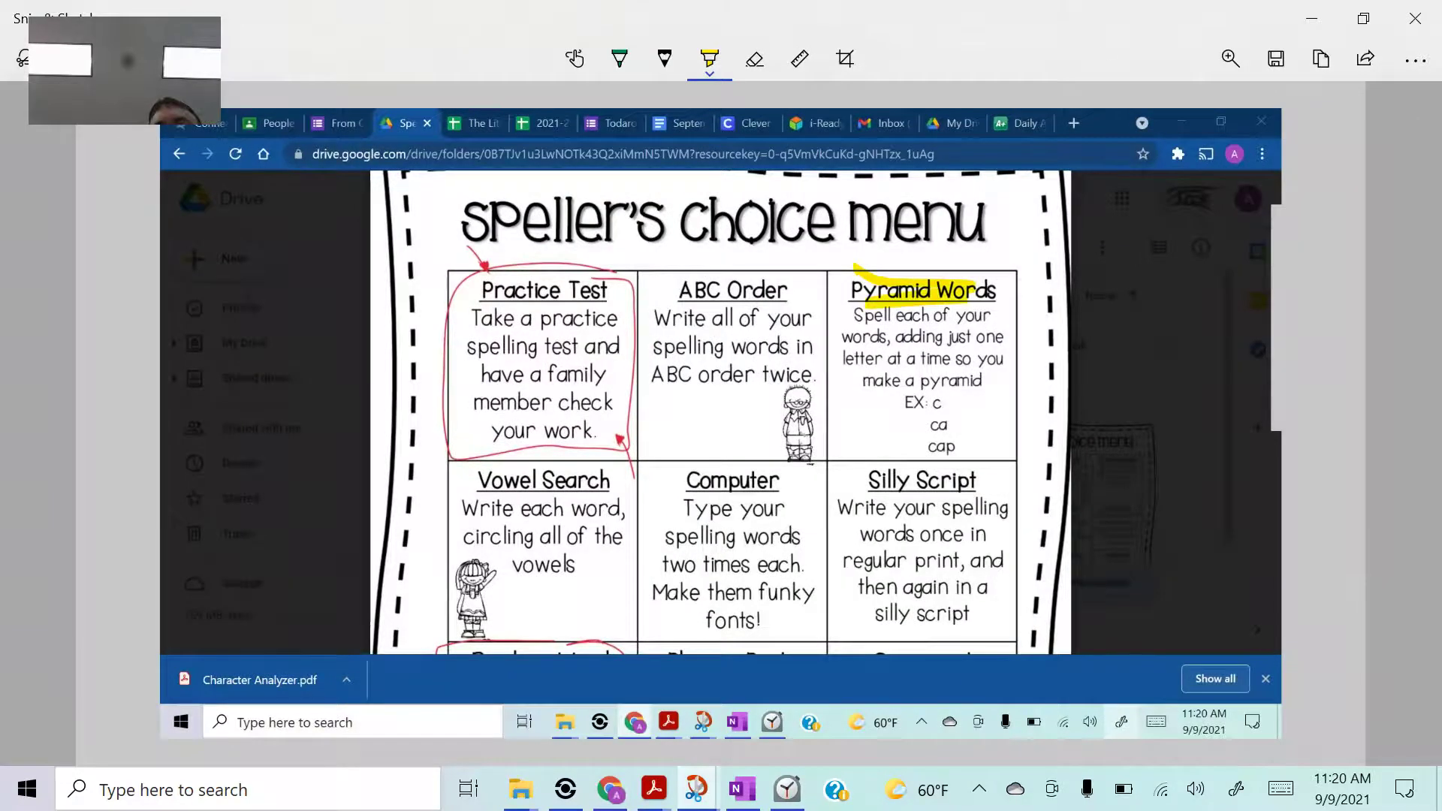
scroll(896, 564, up, 3)
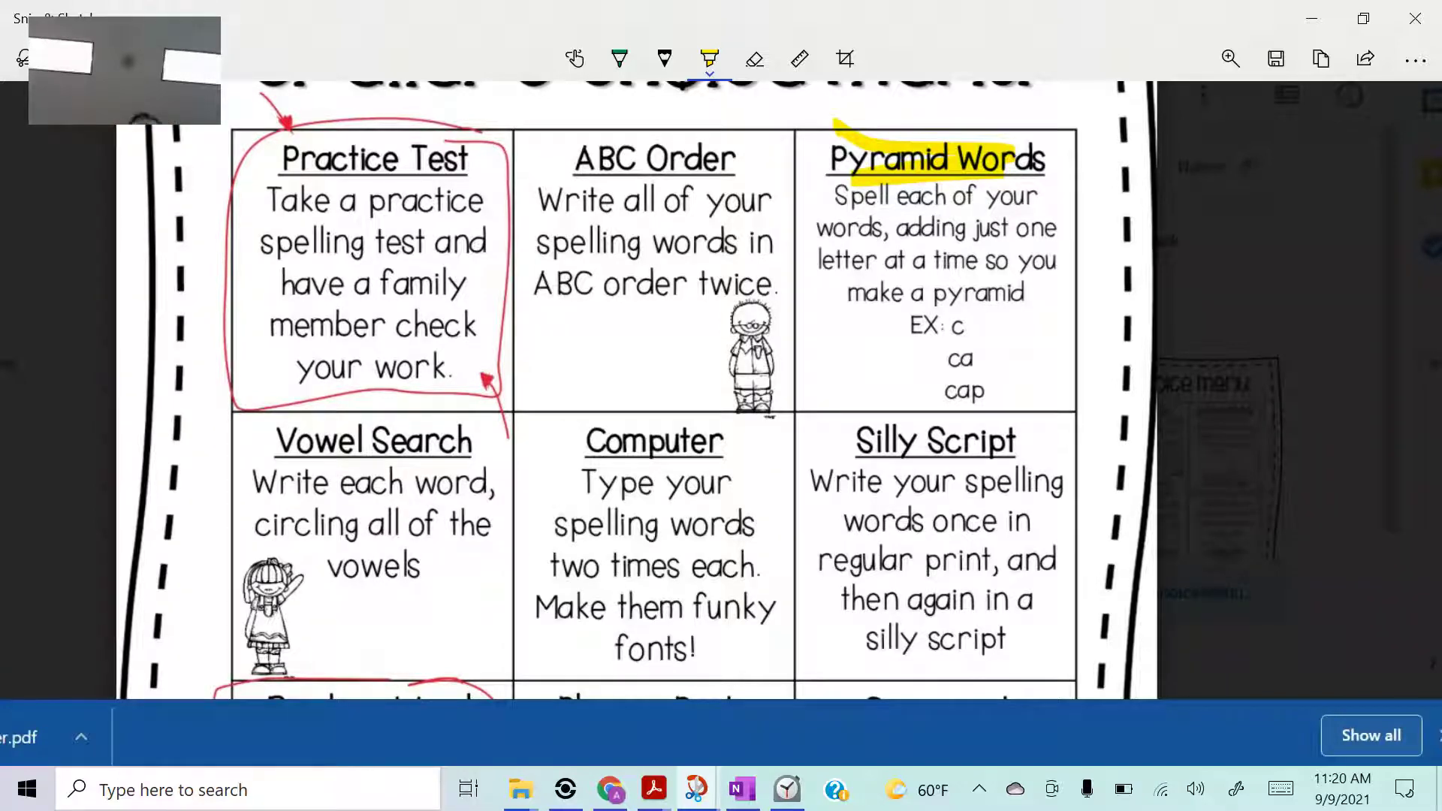
click(1310, 19)
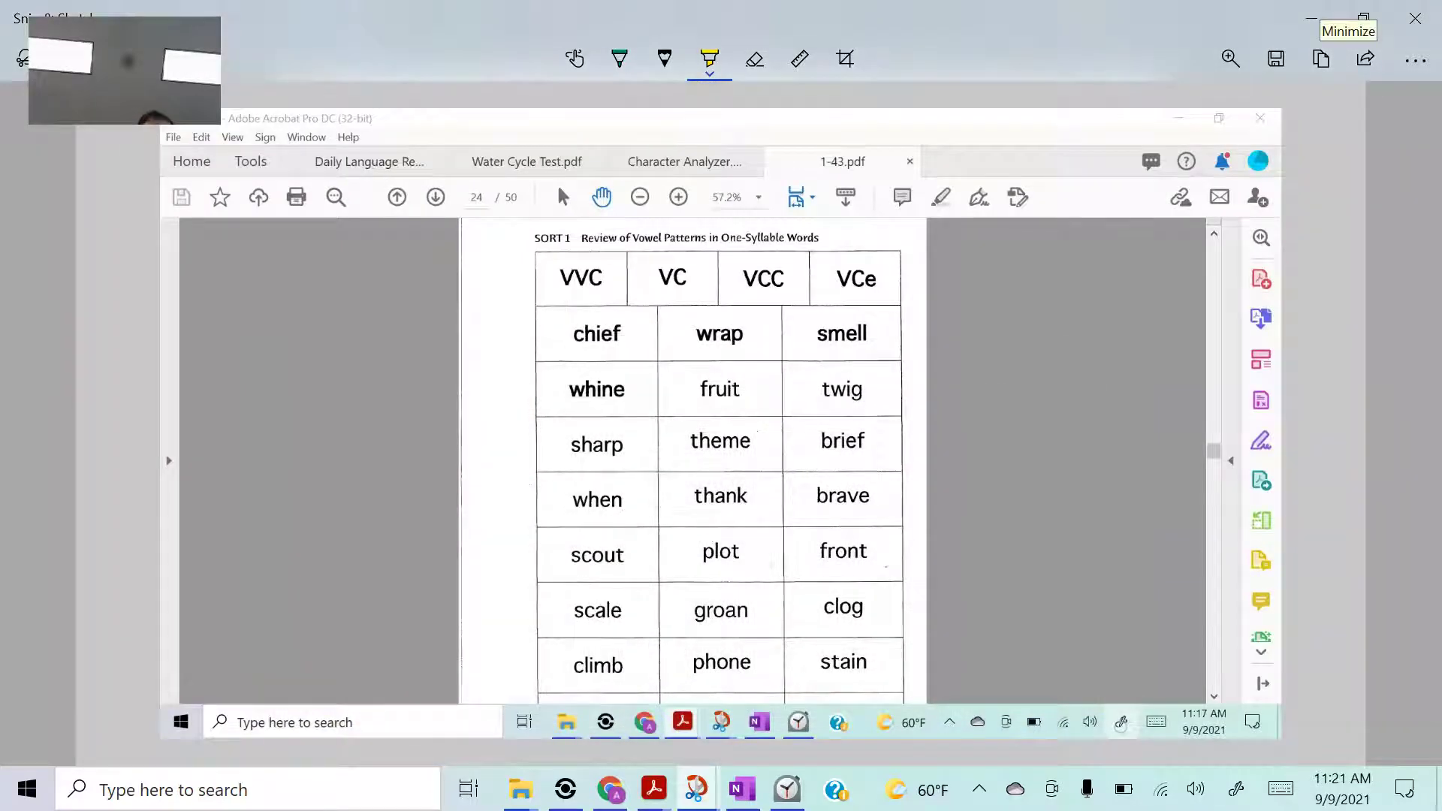
Highlight 'chief' in the vowel-pattern word sort and return to OneNote
drag(567, 335, 635, 335)
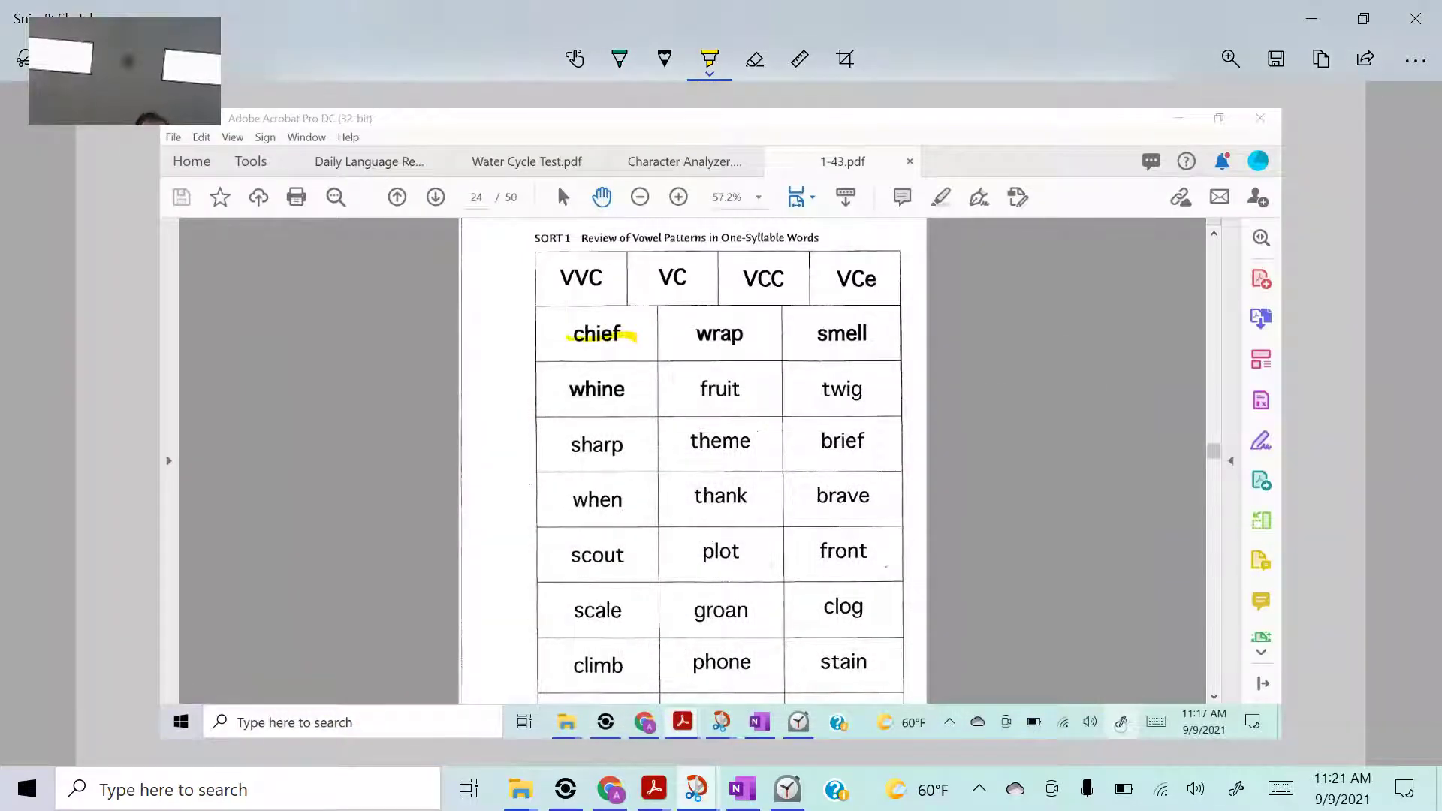
scroll(662, 372, up, 3)
scroll(662, 372, up, 2)
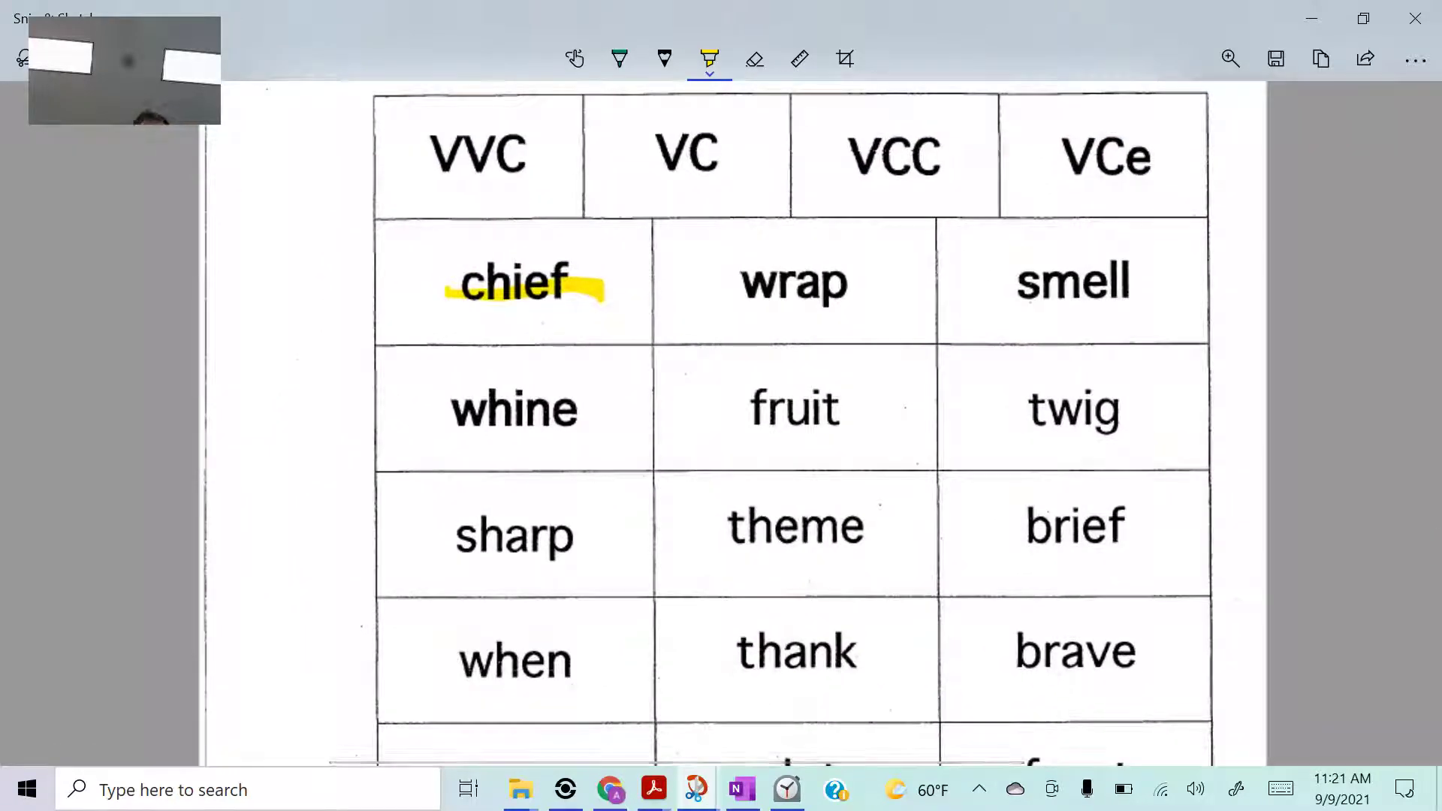
key(alt+Tab)
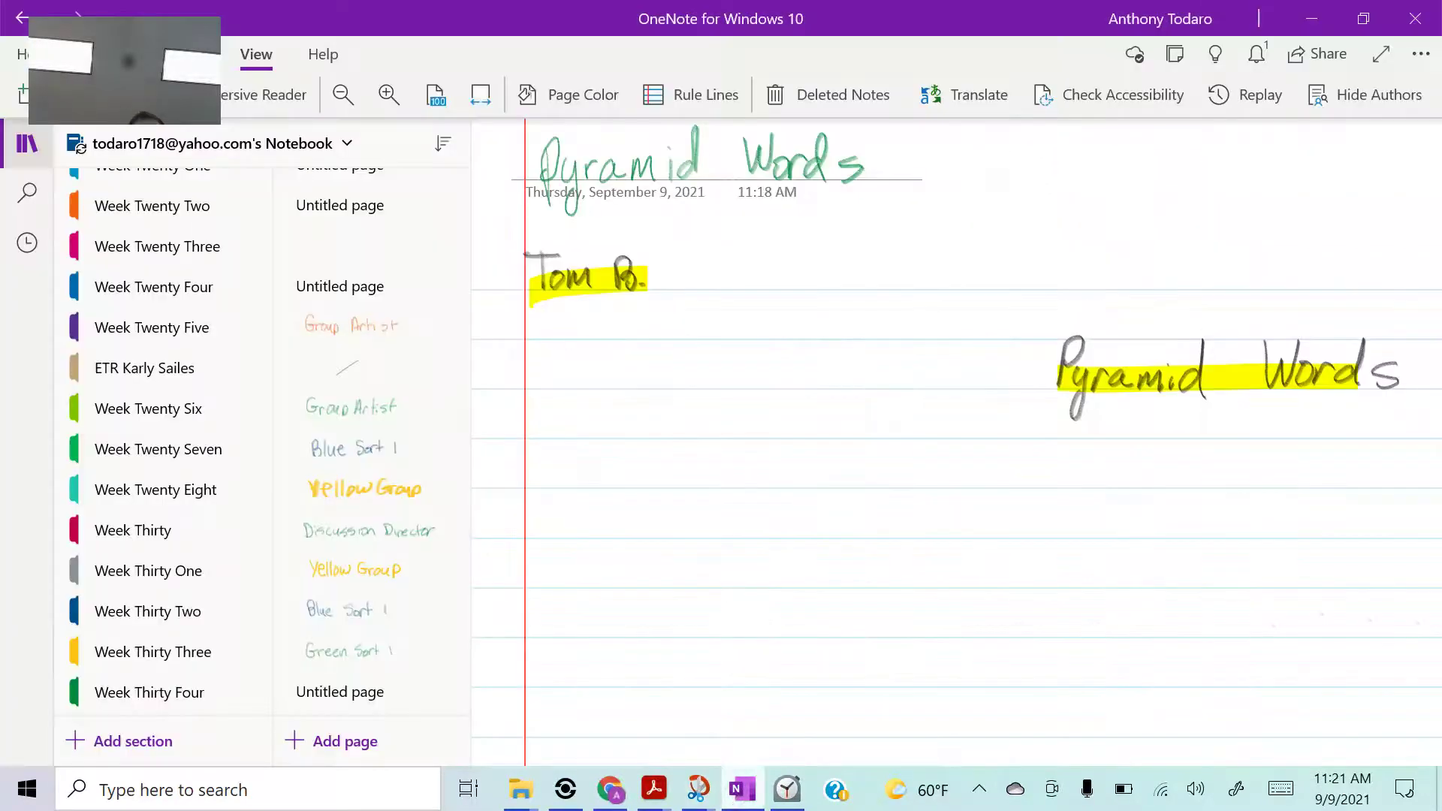
Handwrite the green chief pyramid under item 1: c, ch, chi, chie, chief
click(1382, 54)
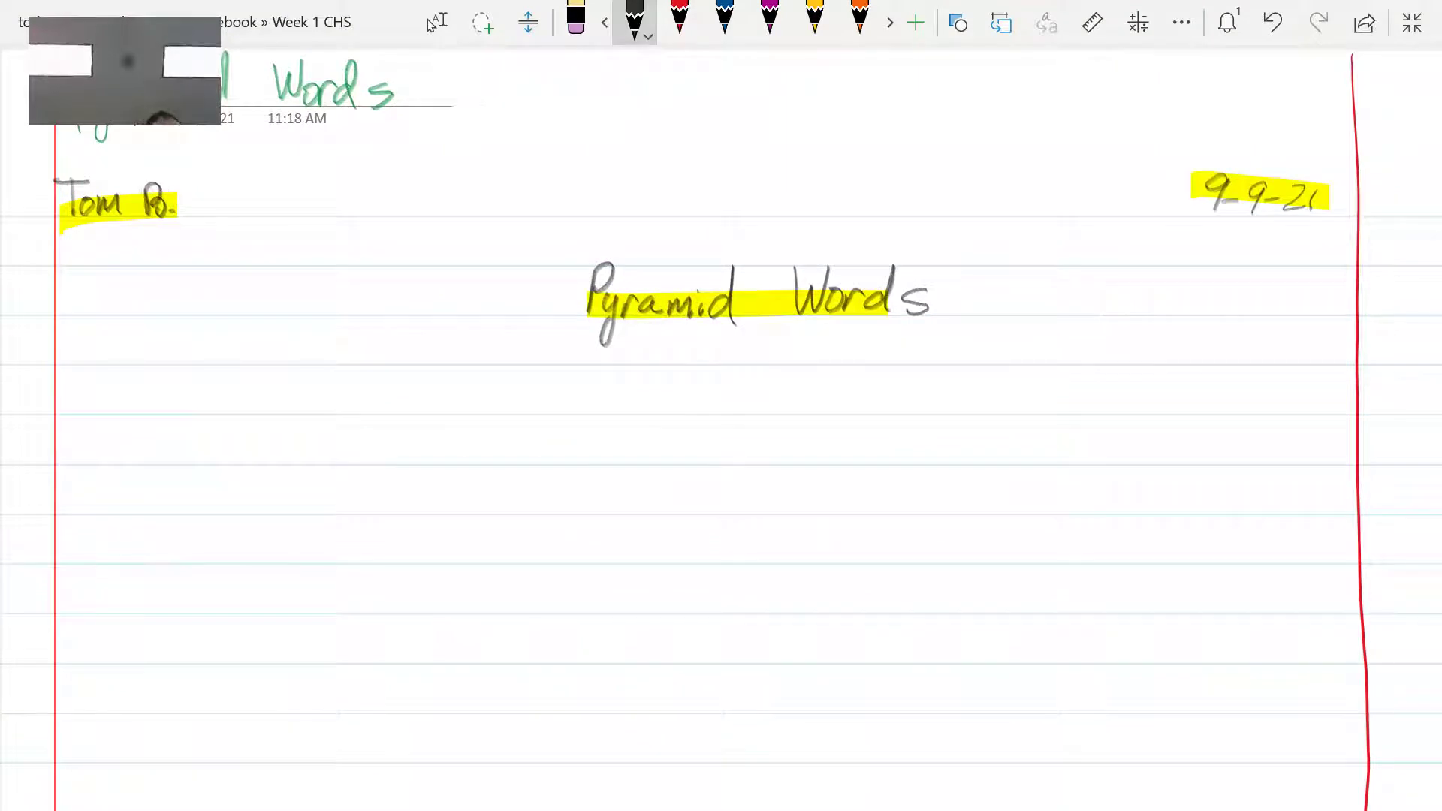
click(604, 22)
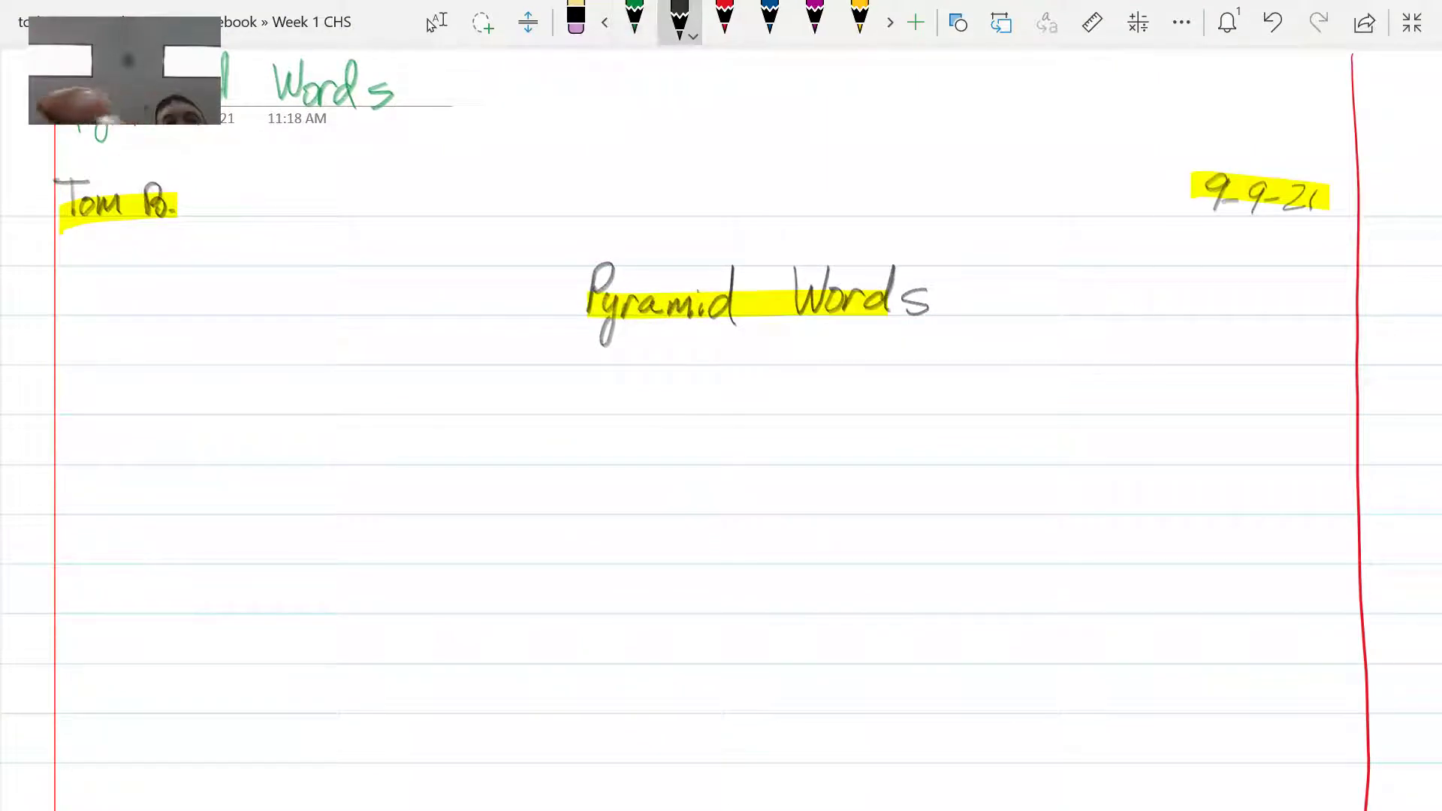
click(634, 19)
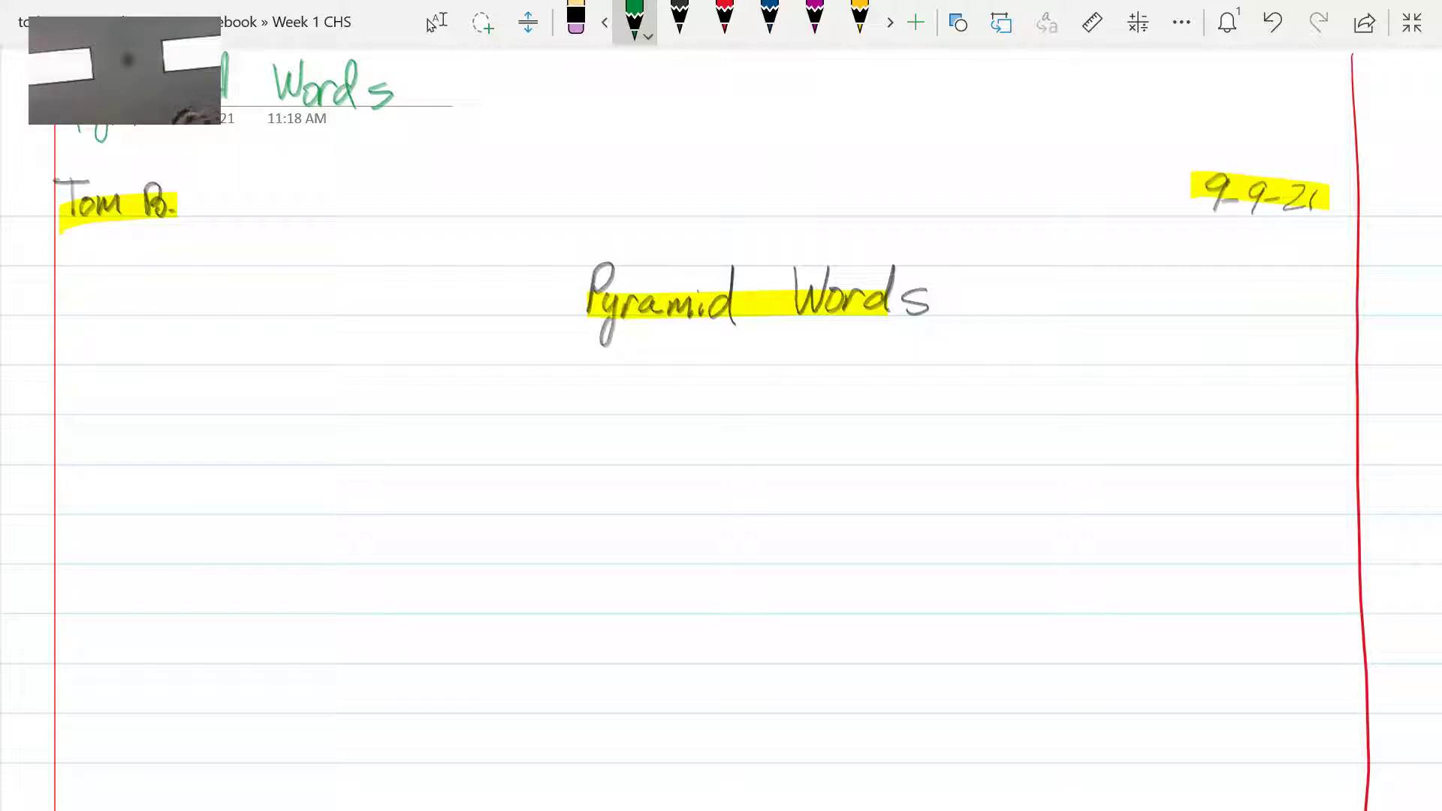
click(432, 23)
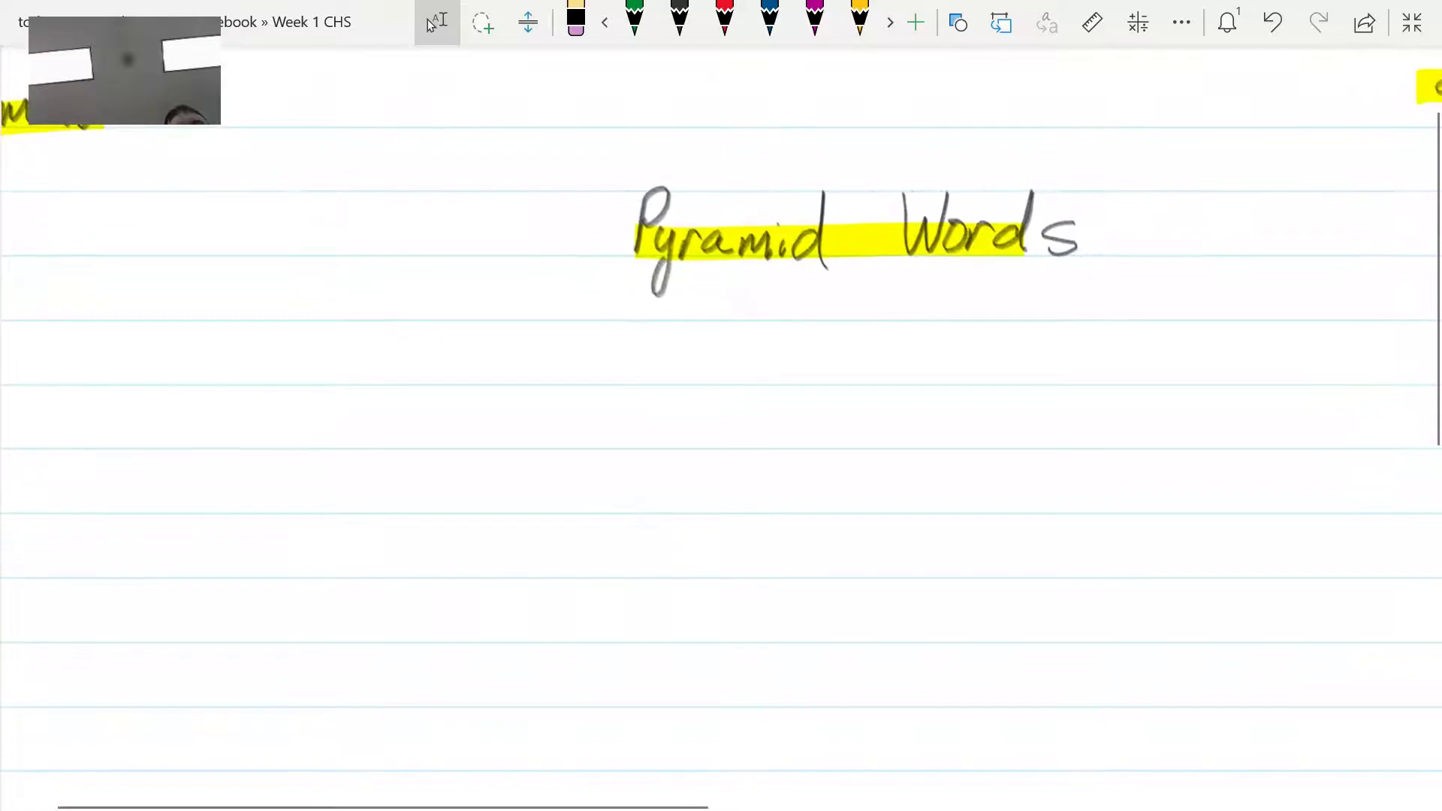
click(635, 17)
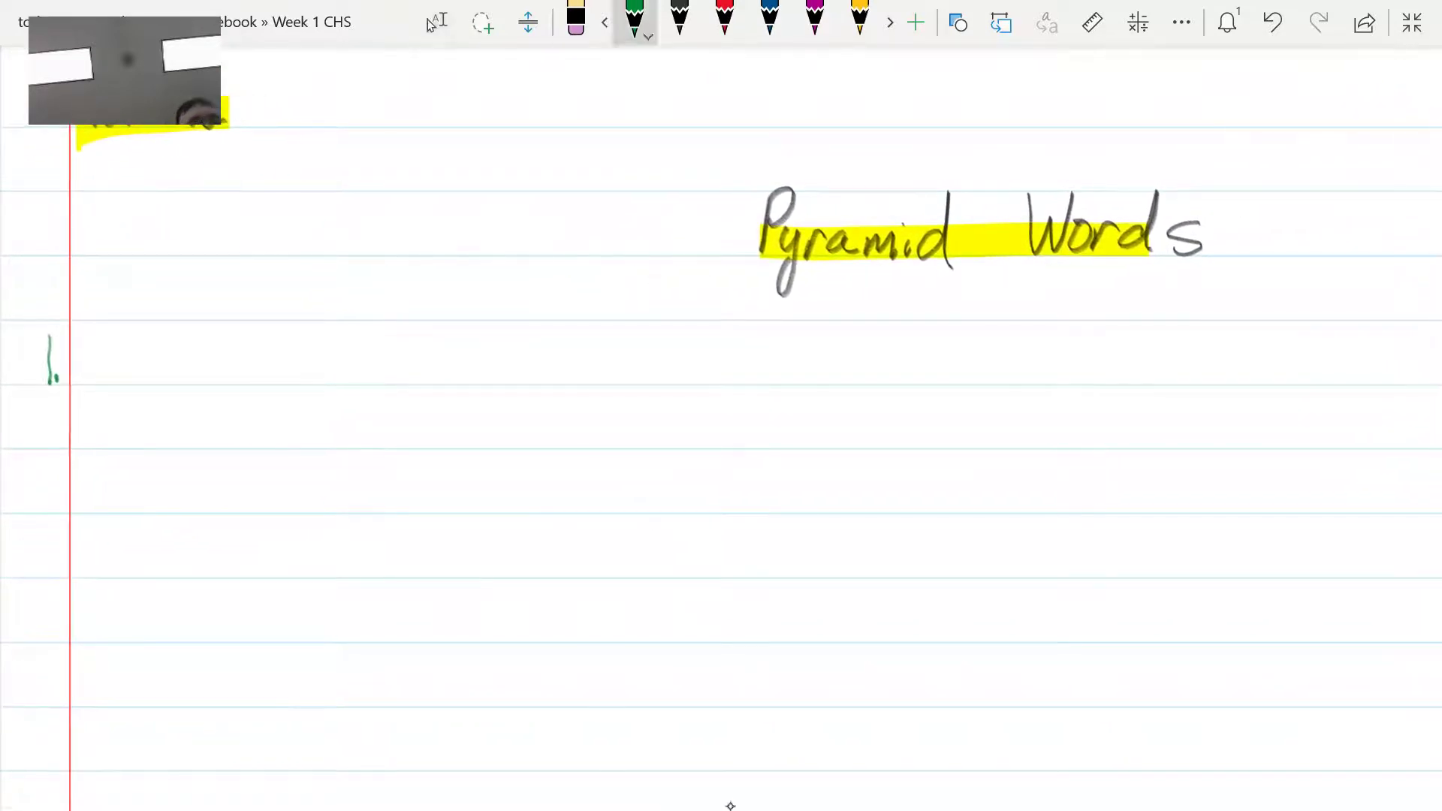
mouse_move(103, 354)
mouse_down()
mouse_move(103, 450)
mouse_move(137, 449)
mouse_move(104, 510)
mouse_move(167, 510)
mouse_up()
click(156, 480)
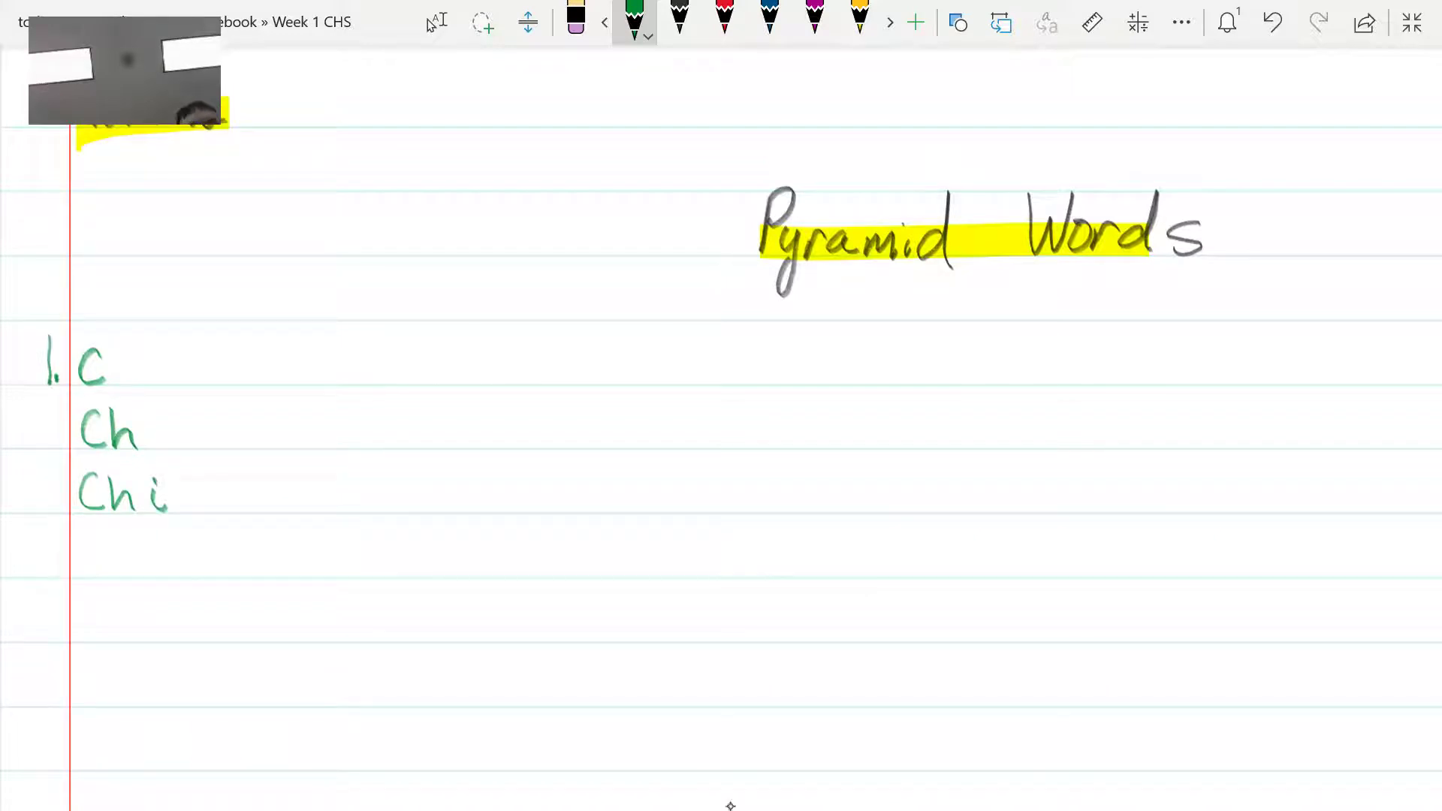
mouse_move(103, 546)
mouse_down()
mouse_move(104, 574)
mouse_move(198, 557)
mouse_move(204, 575)
mouse_up()
click(149, 545)
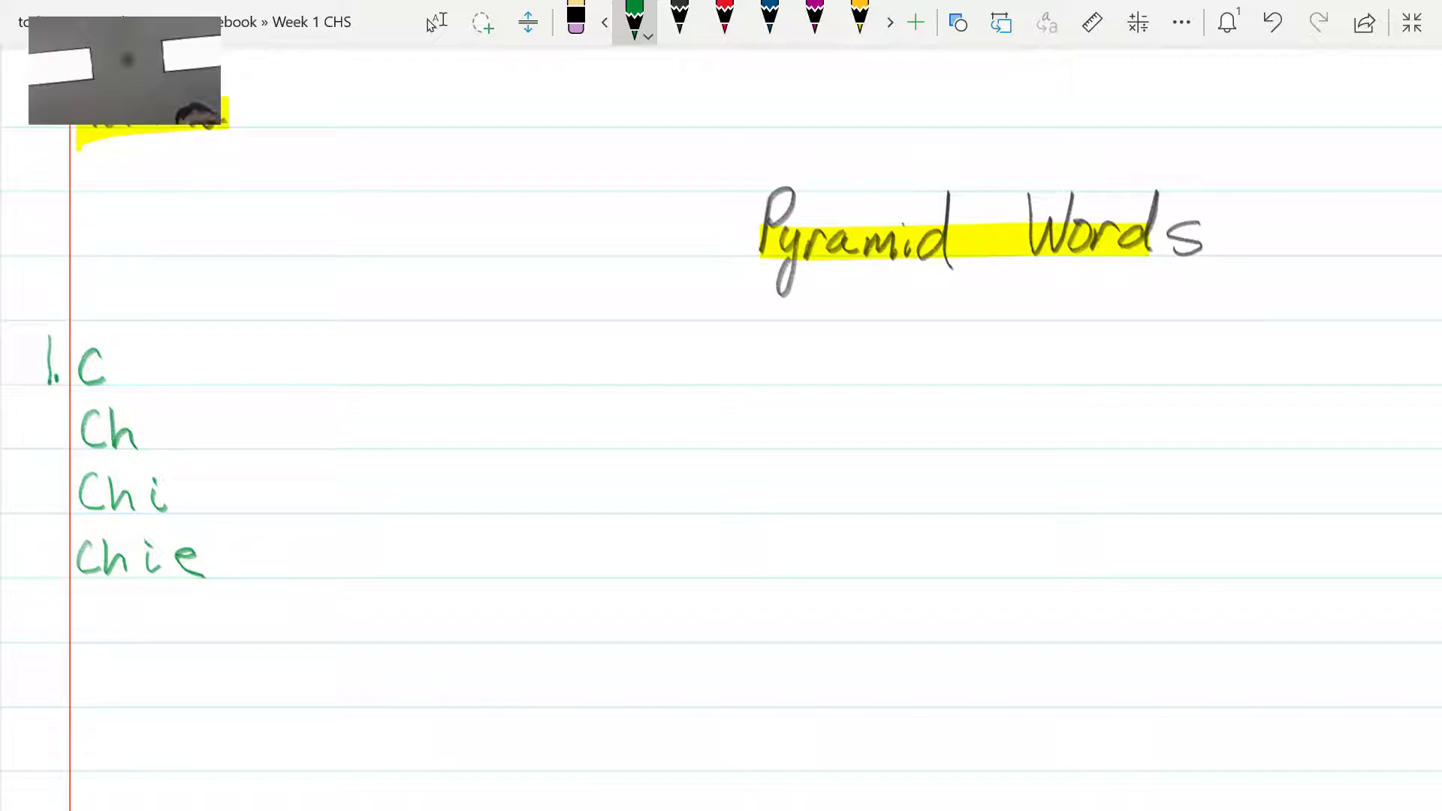
mouse_move(99, 612)
mouse_down()
mouse_move(102, 643)
mouse_move(205, 624)
mouse_move(206, 642)
mouse_up()
click(150, 609)
mouse_move(250, 593)
mouse_down()
mouse_move(233, 640)
mouse_move(255, 614)
mouse_up()
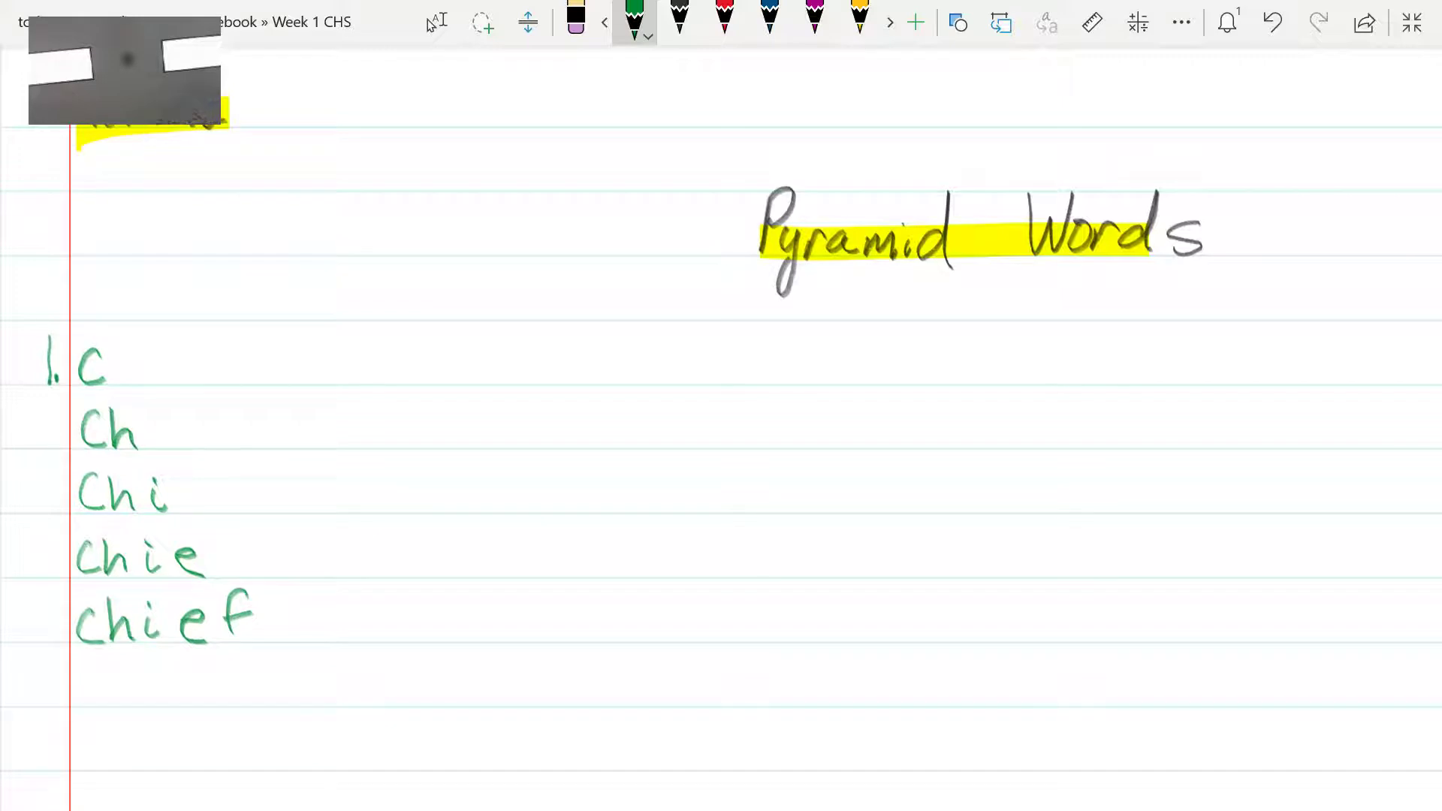
scroll(721, 406, down, 2)
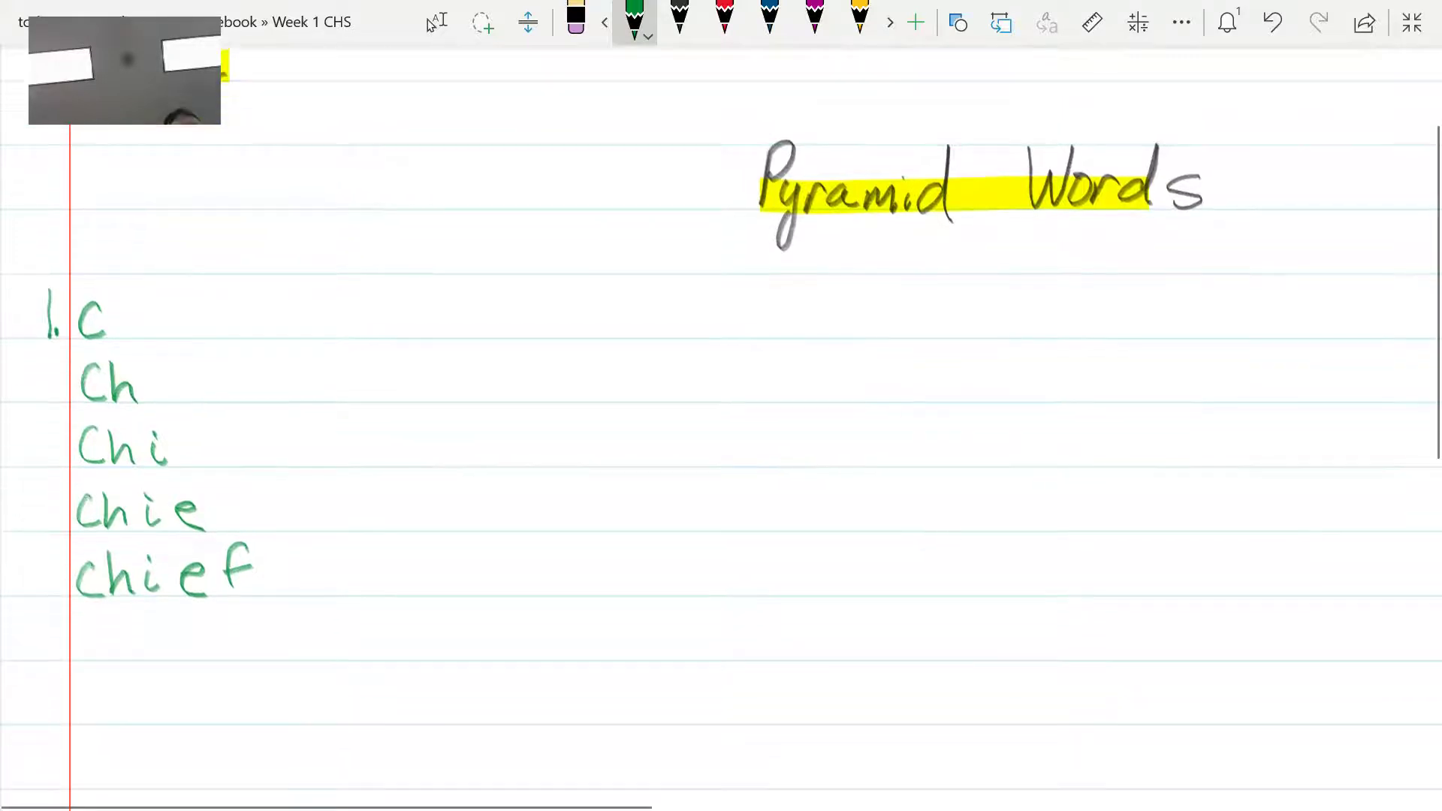
scroll(721, 406, down, 1)
scroll(721, 406, up, 3)
scroll(721, 405, down, 1)
Write a black '2.' label beside the chief pyramid
click(428, 24)
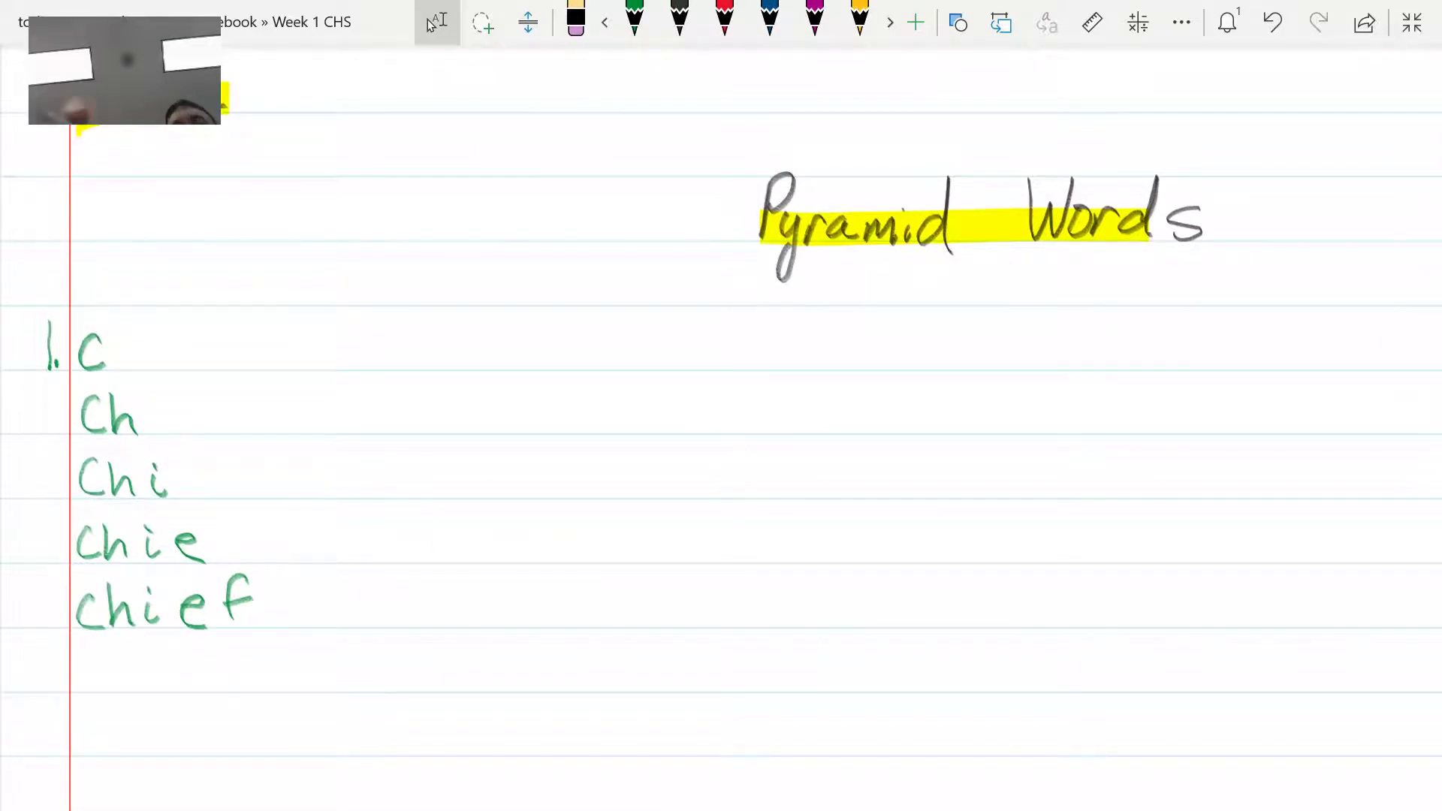
scroll(679, 508, down, 3)
scroll(680, 507, right, 5)
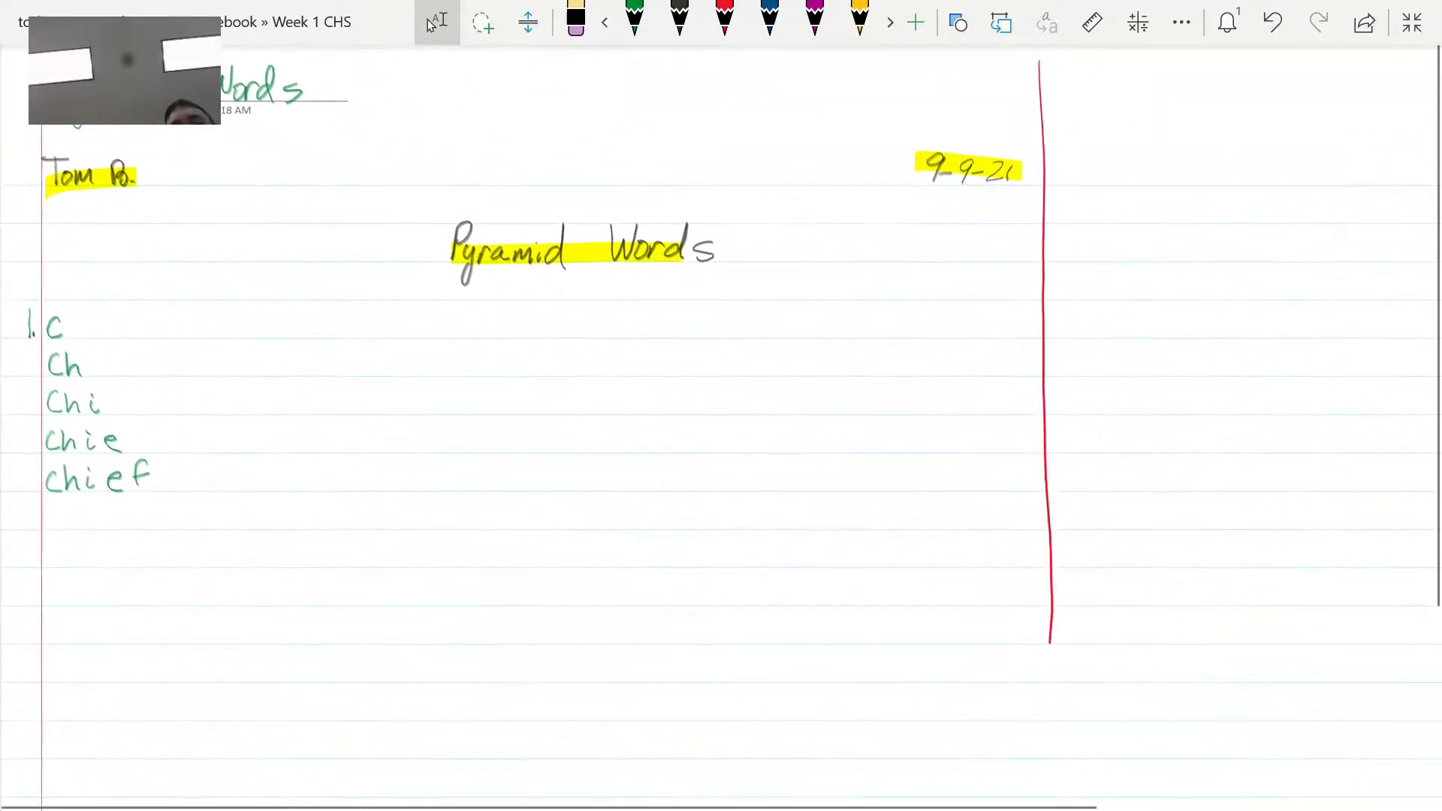
scroll(680, 507, up, 1)
scroll(680, 508, up, 1)
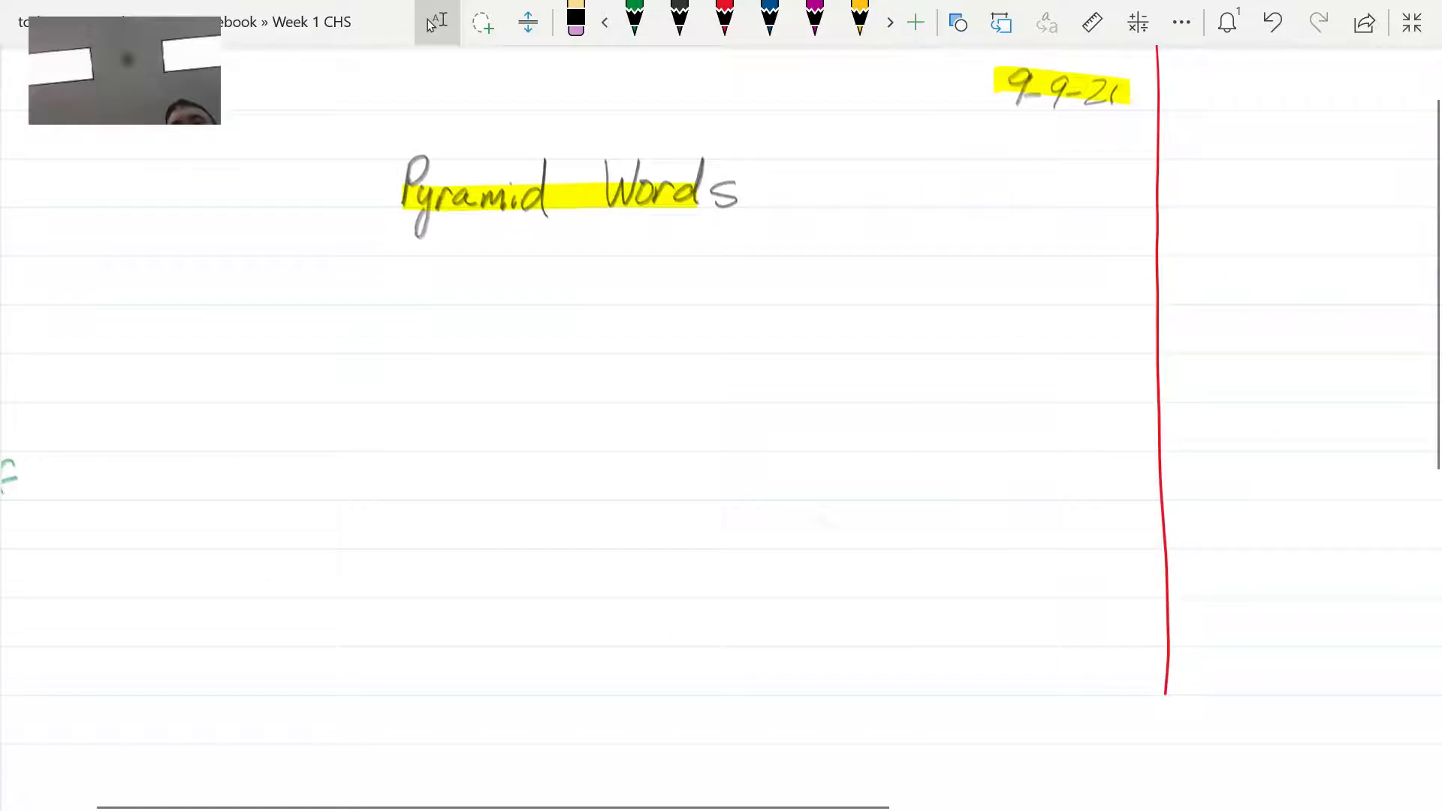
scroll(679, 508, left, 3)
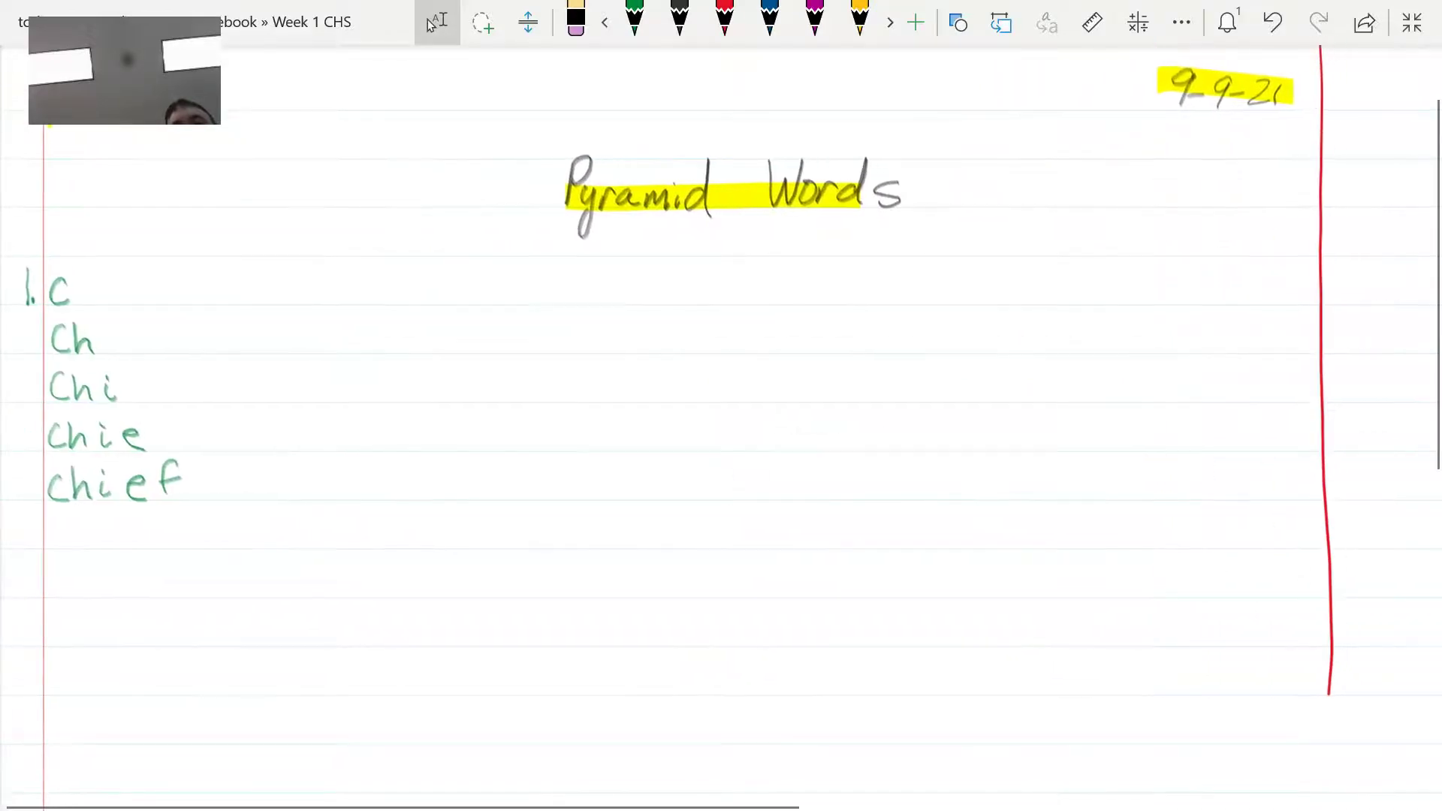
click(679, 21)
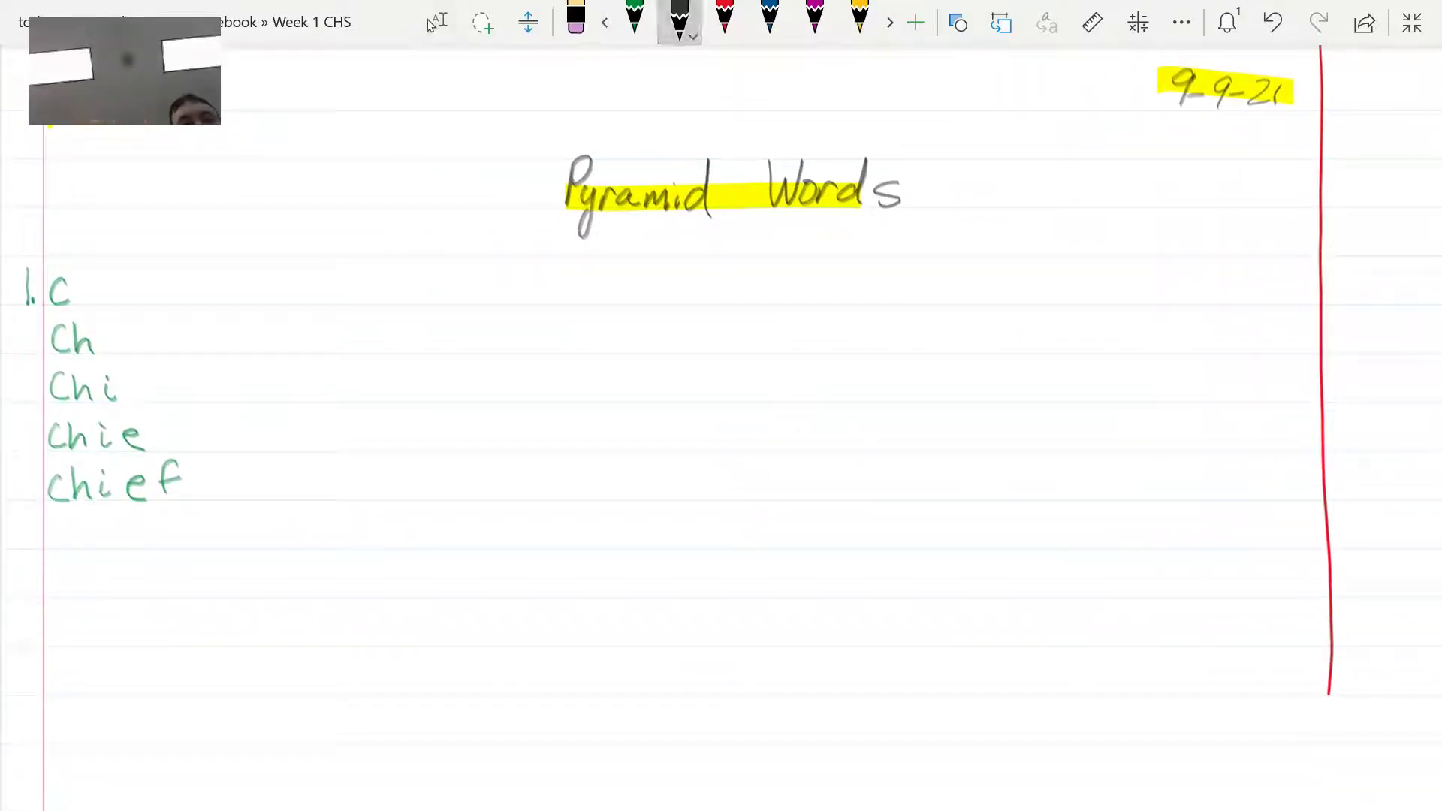
drag(379, 275, 403, 306)
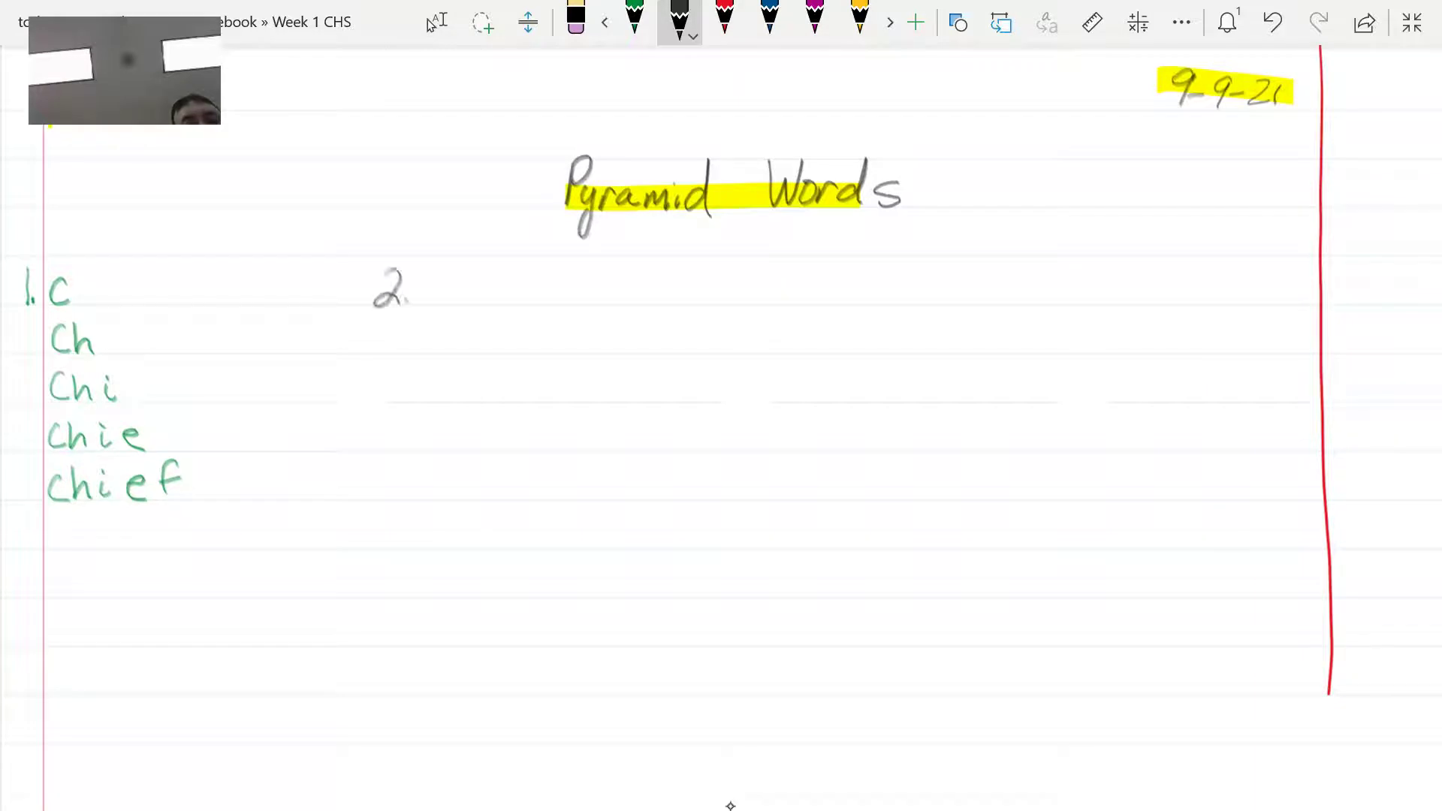
click(408, 300)
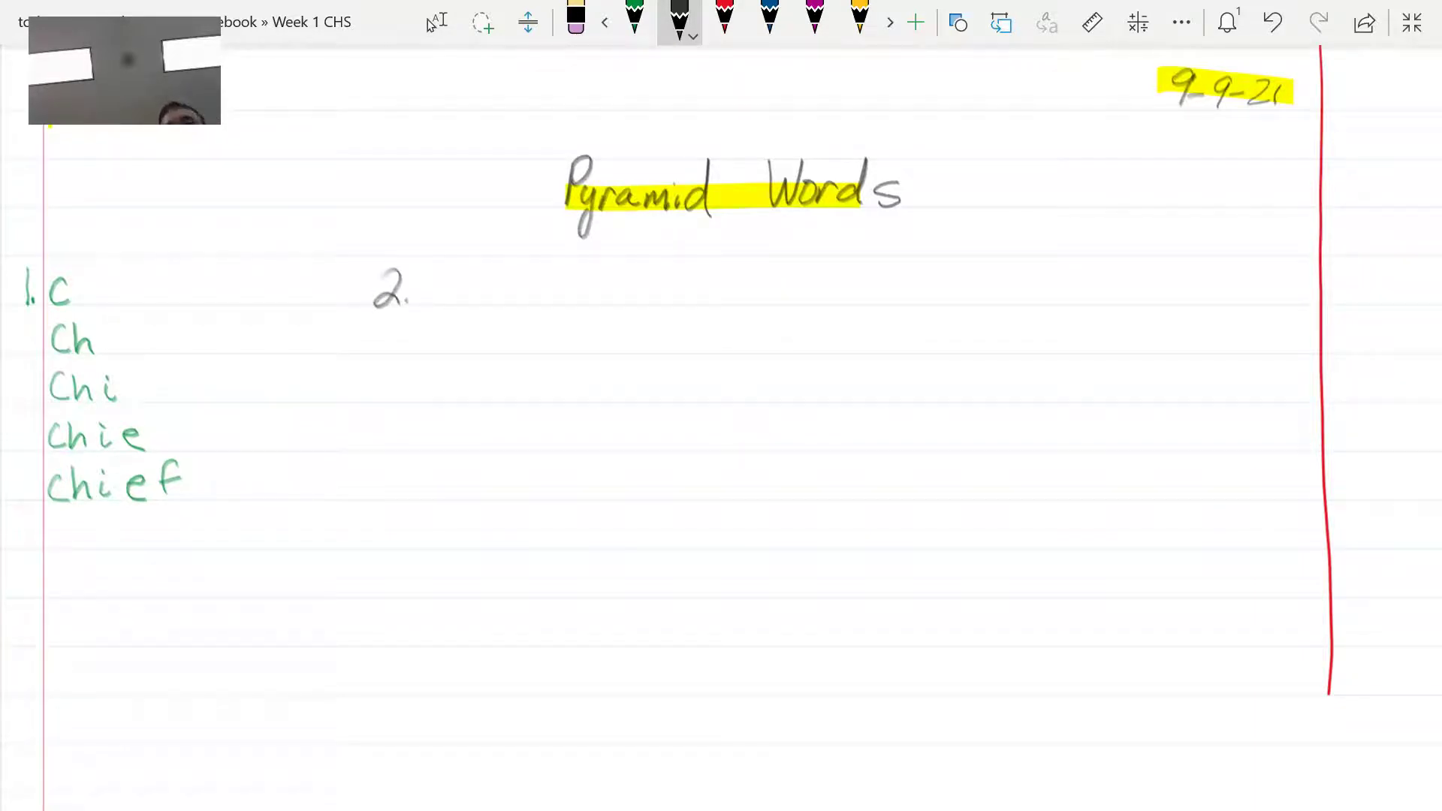
Highlight 'wrap' in the Snip & Sketch word table, then return to the Pyramid Words page
click(1412, 22)
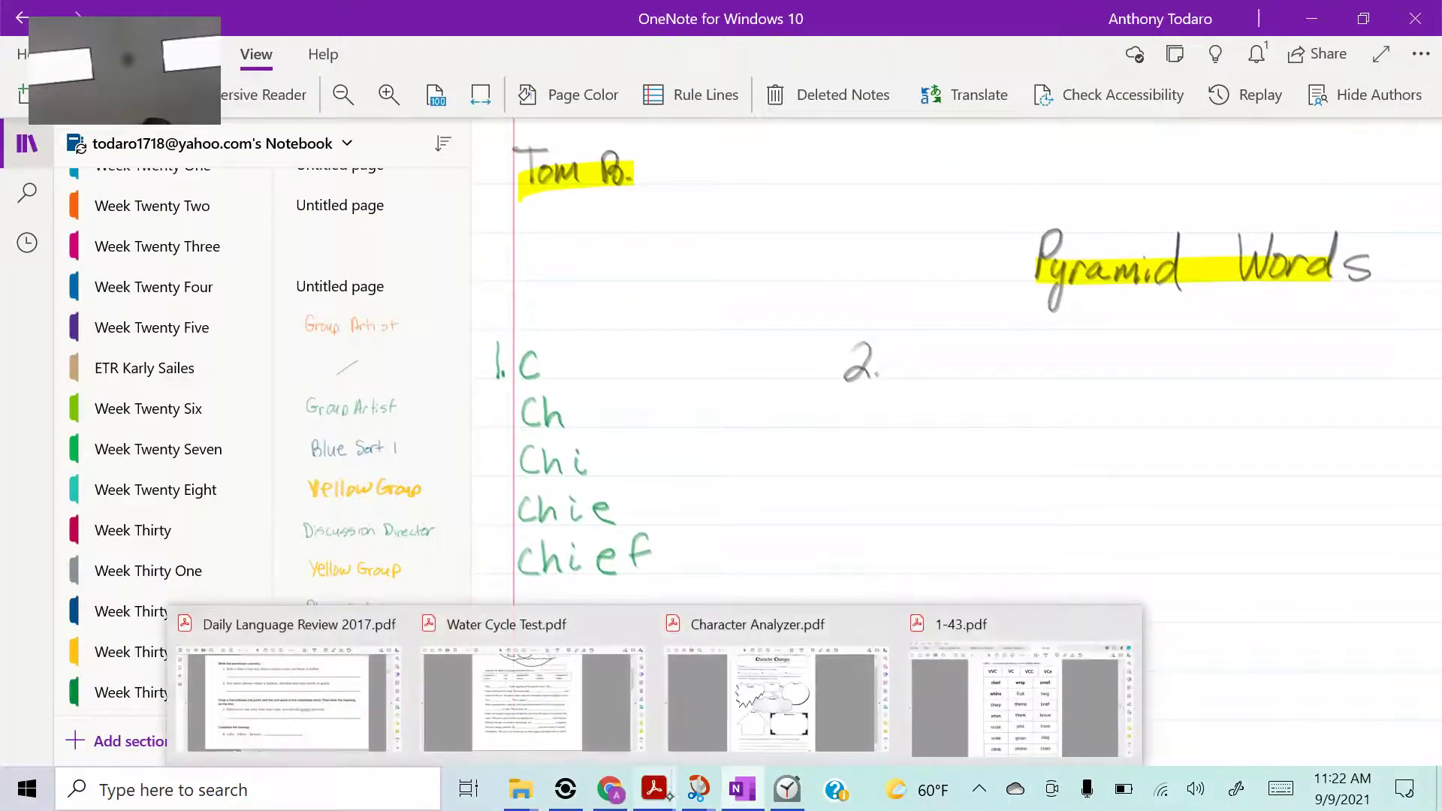
mouse_move(697, 790)
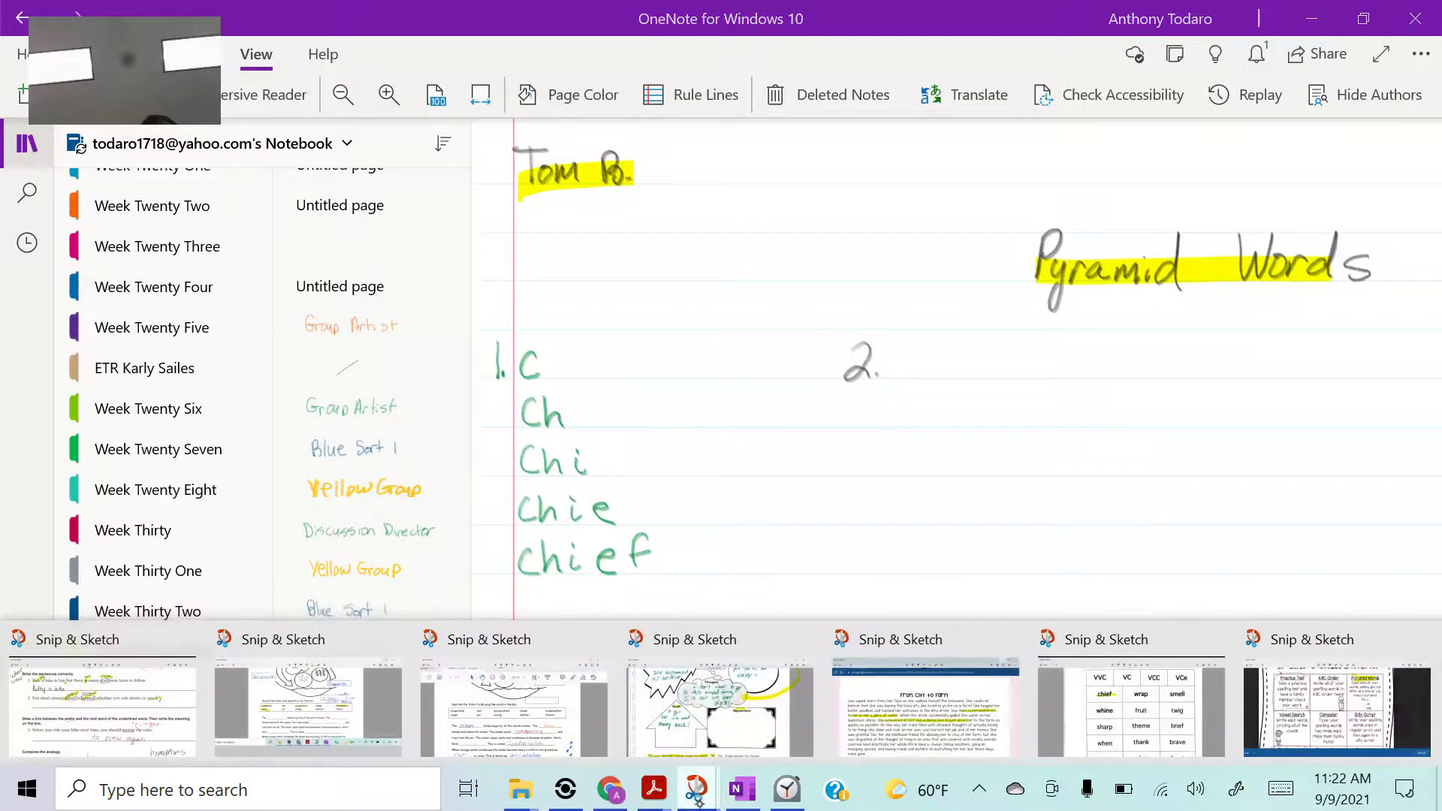
click(734, 693)
drag(737, 288, 852, 289)
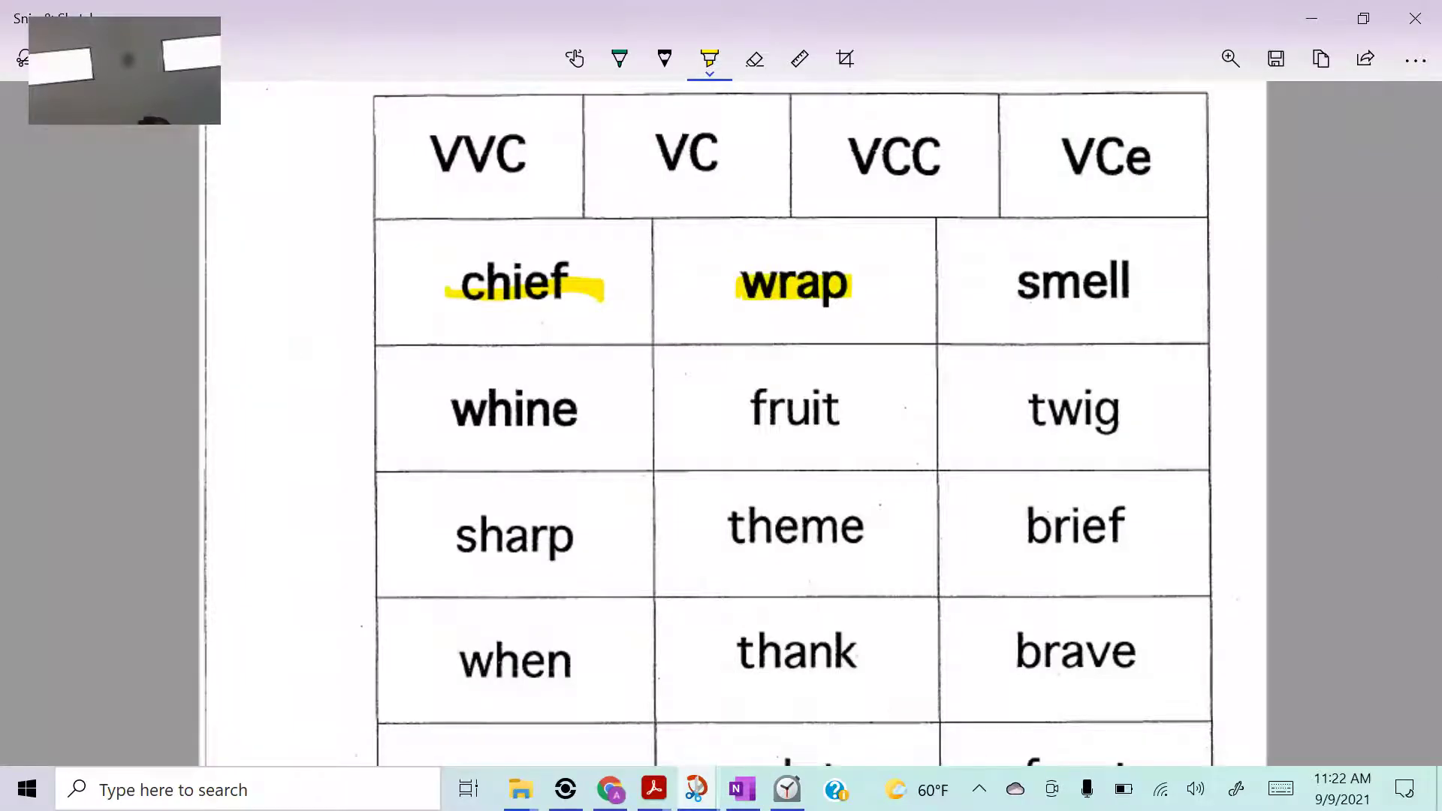
click(741, 790)
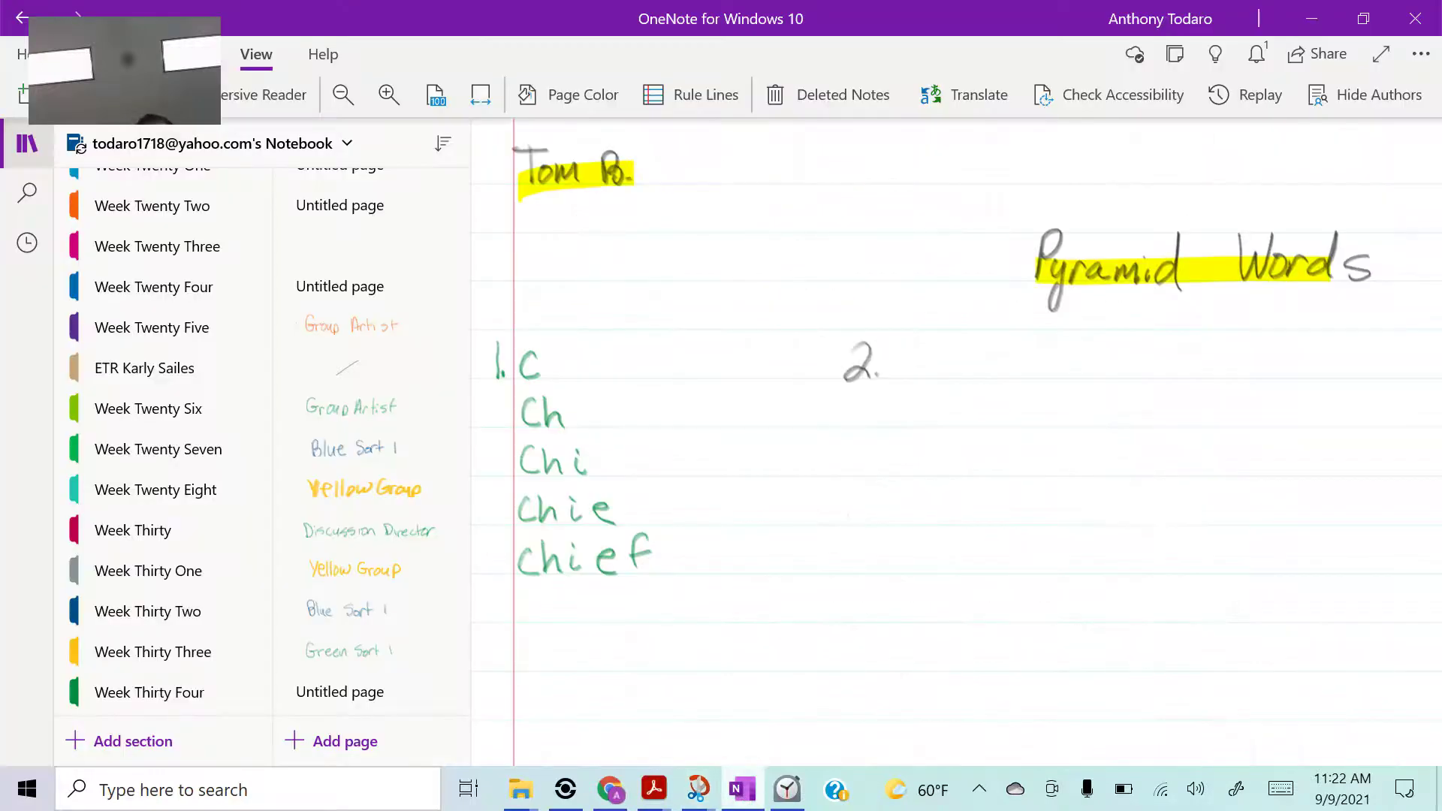
Handwrite the green wrap pyramid beside item 2: w, wr, wra, wrap
click(1382, 54)
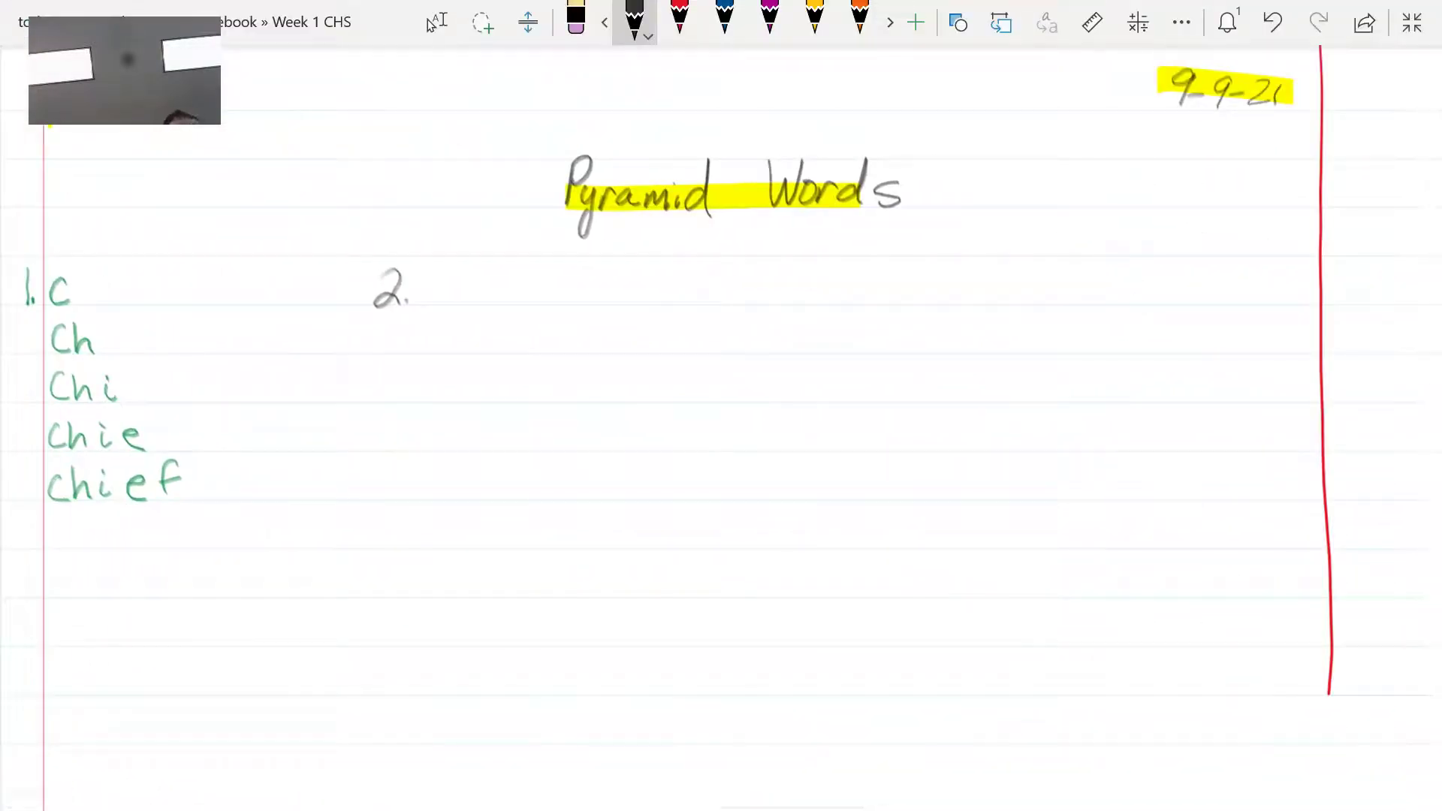
click(605, 22)
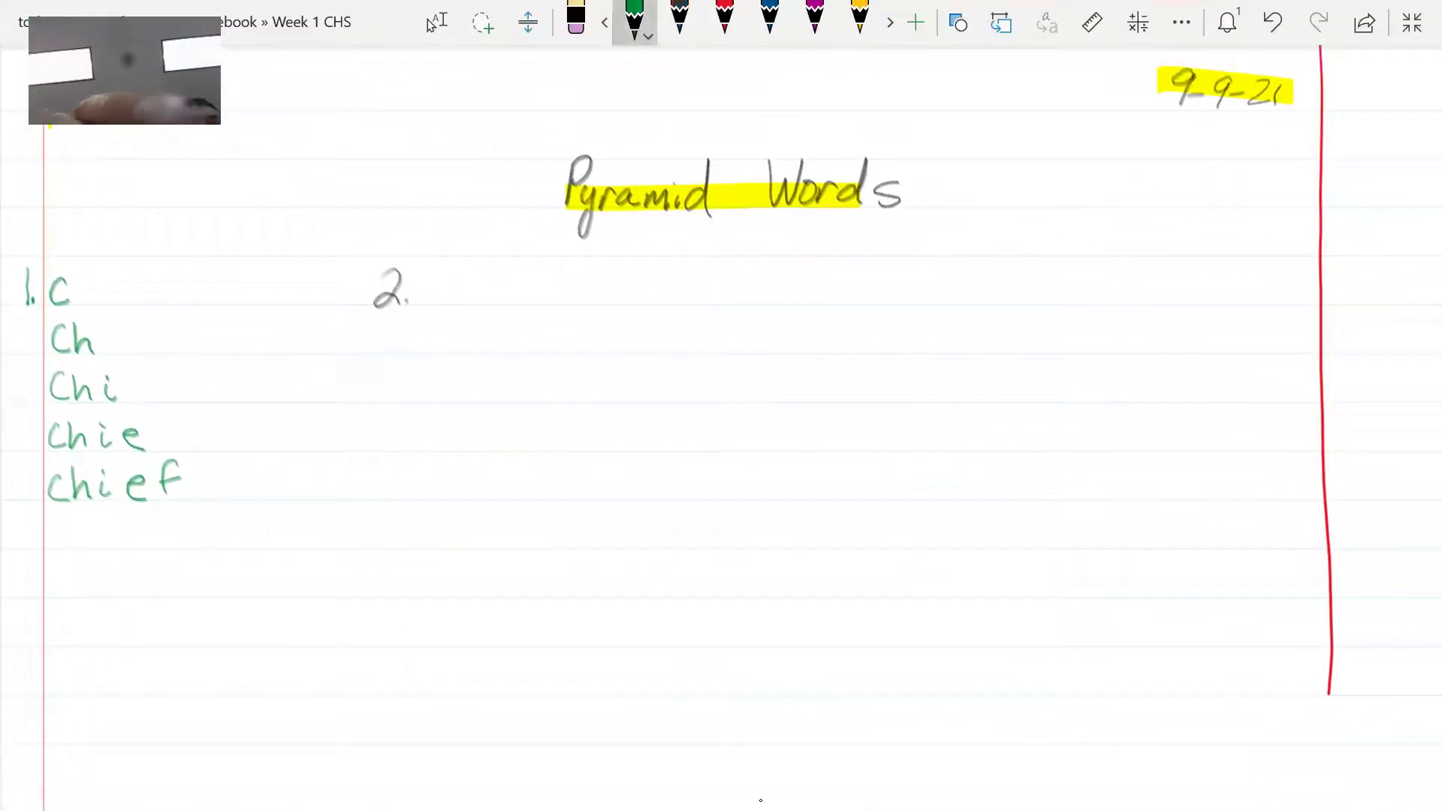
mouse_move(436, 281)
mouse_down()
mouse_move(467, 282)
mouse_move(465, 327)
mouse_move(488, 329)
mouse_up()
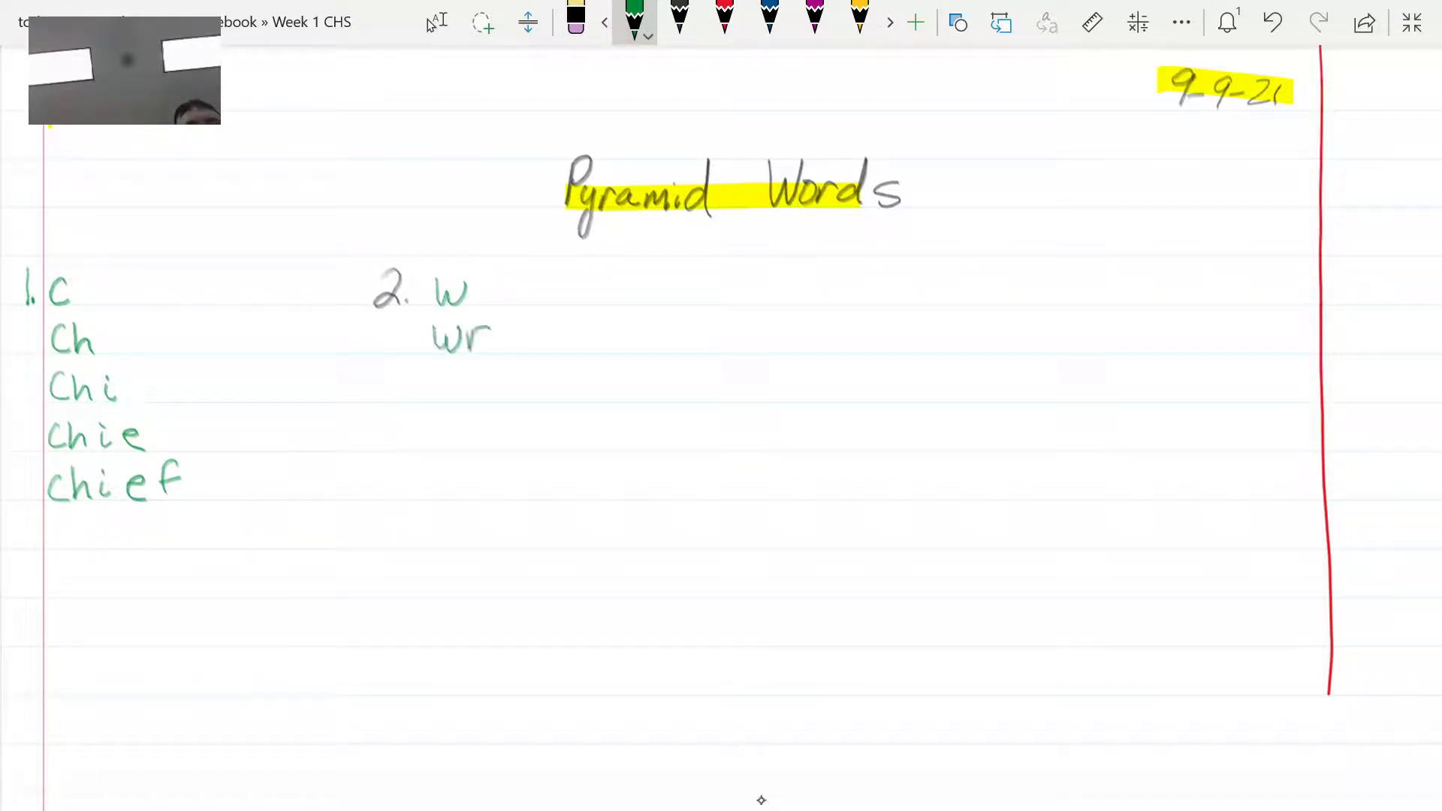
mouse_move(435, 375)
mouse_down()
mouse_move(489, 376)
mouse_move(527, 403)
mouse_up()
mouse_move(434, 425)
mouse_down()
mouse_move(438, 448)
mouse_move(492, 429)
mouse_move(541, 467)
mouse_move(543, 448)
mouse_up()
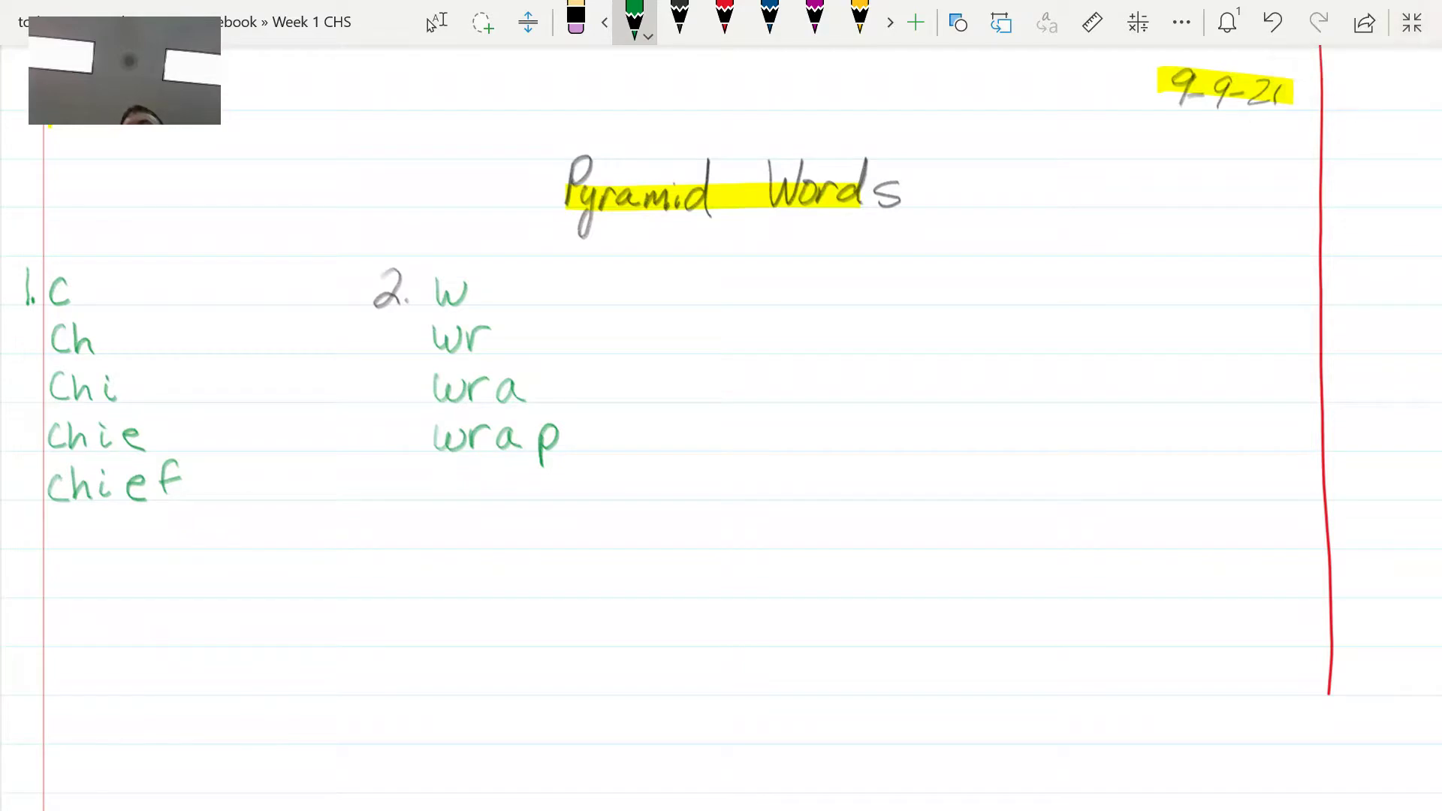
Check Pyramid Words in the Drive spelling-menu PDF, then return to OneNote and open the recorder
click(1411, 21)
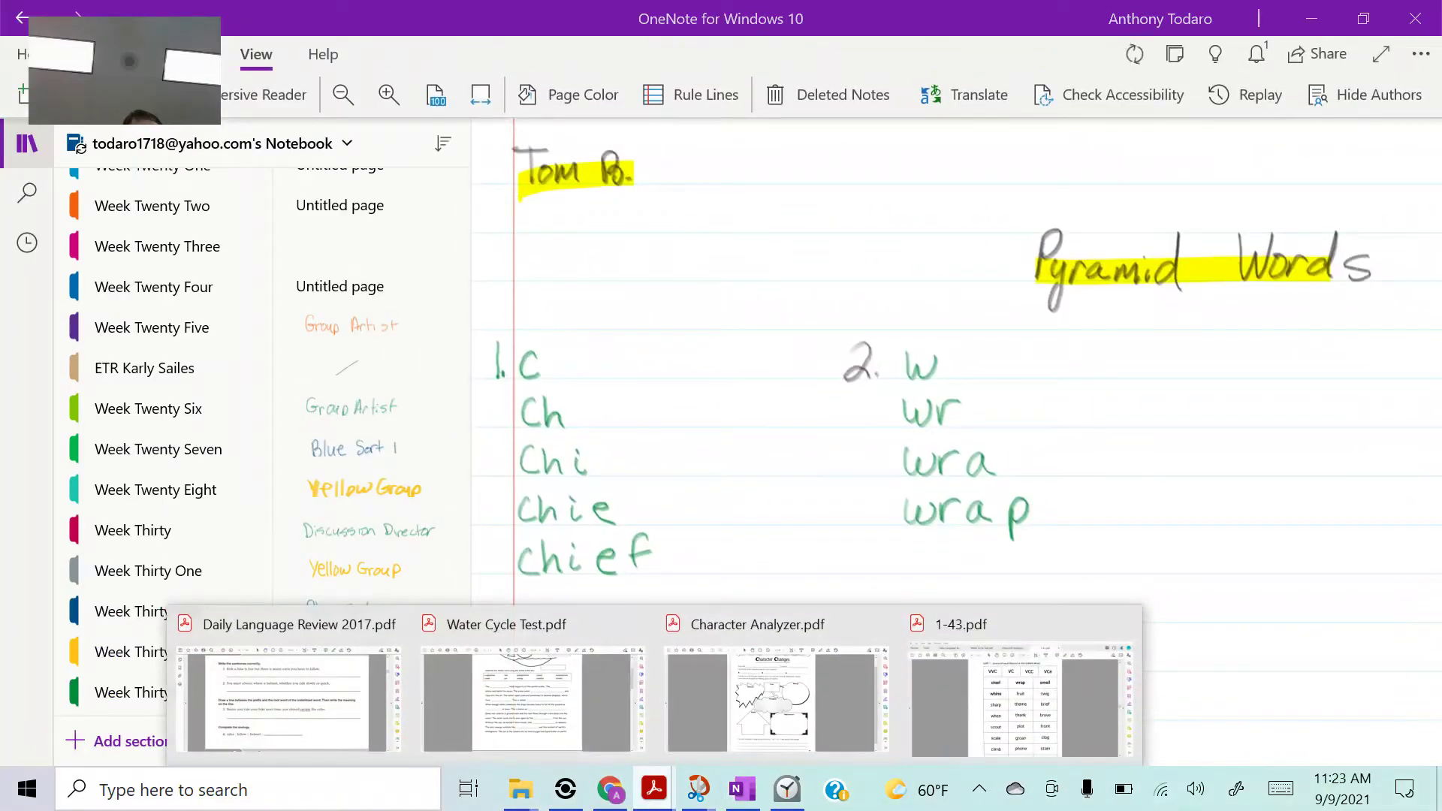
click(610, 789)
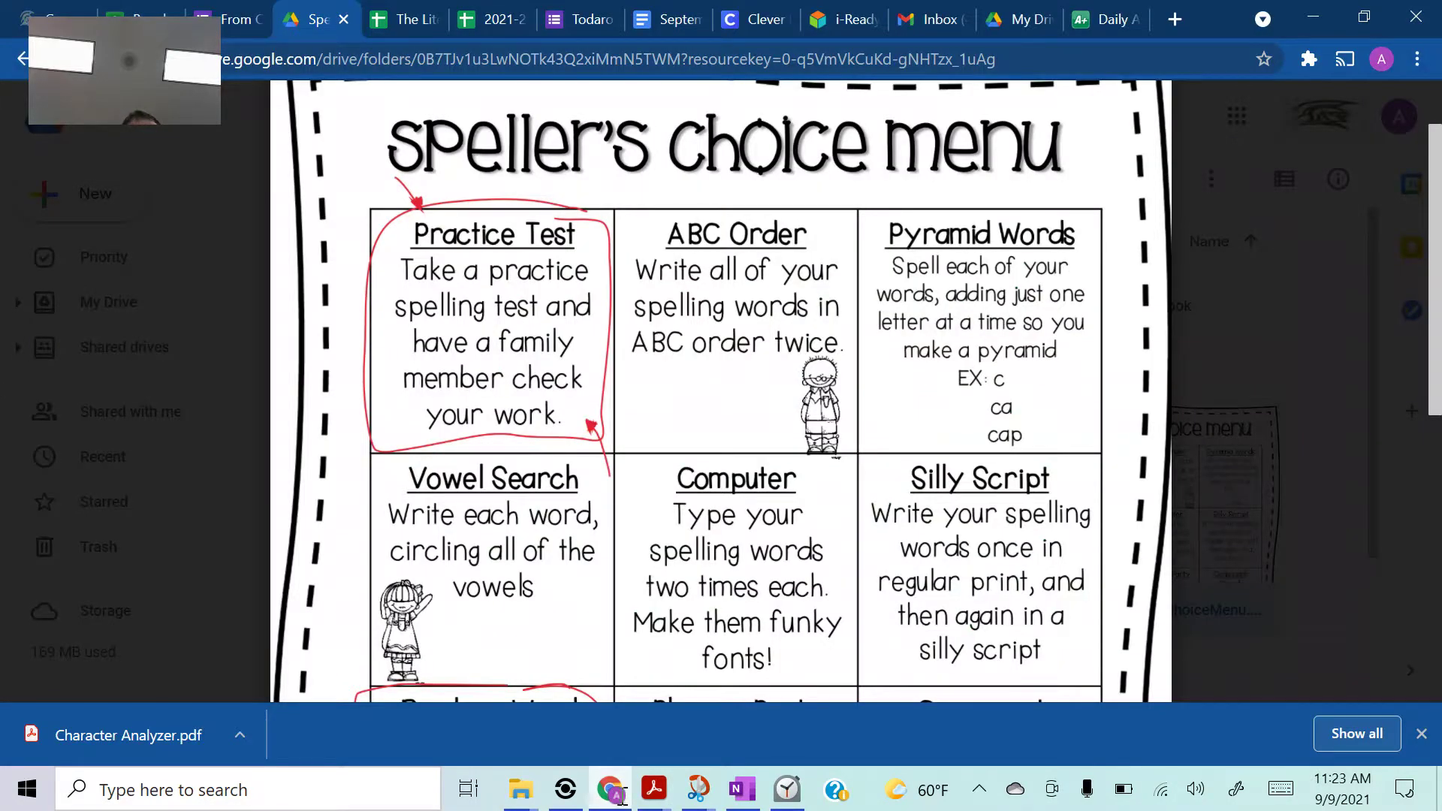
double_click(939, 234)
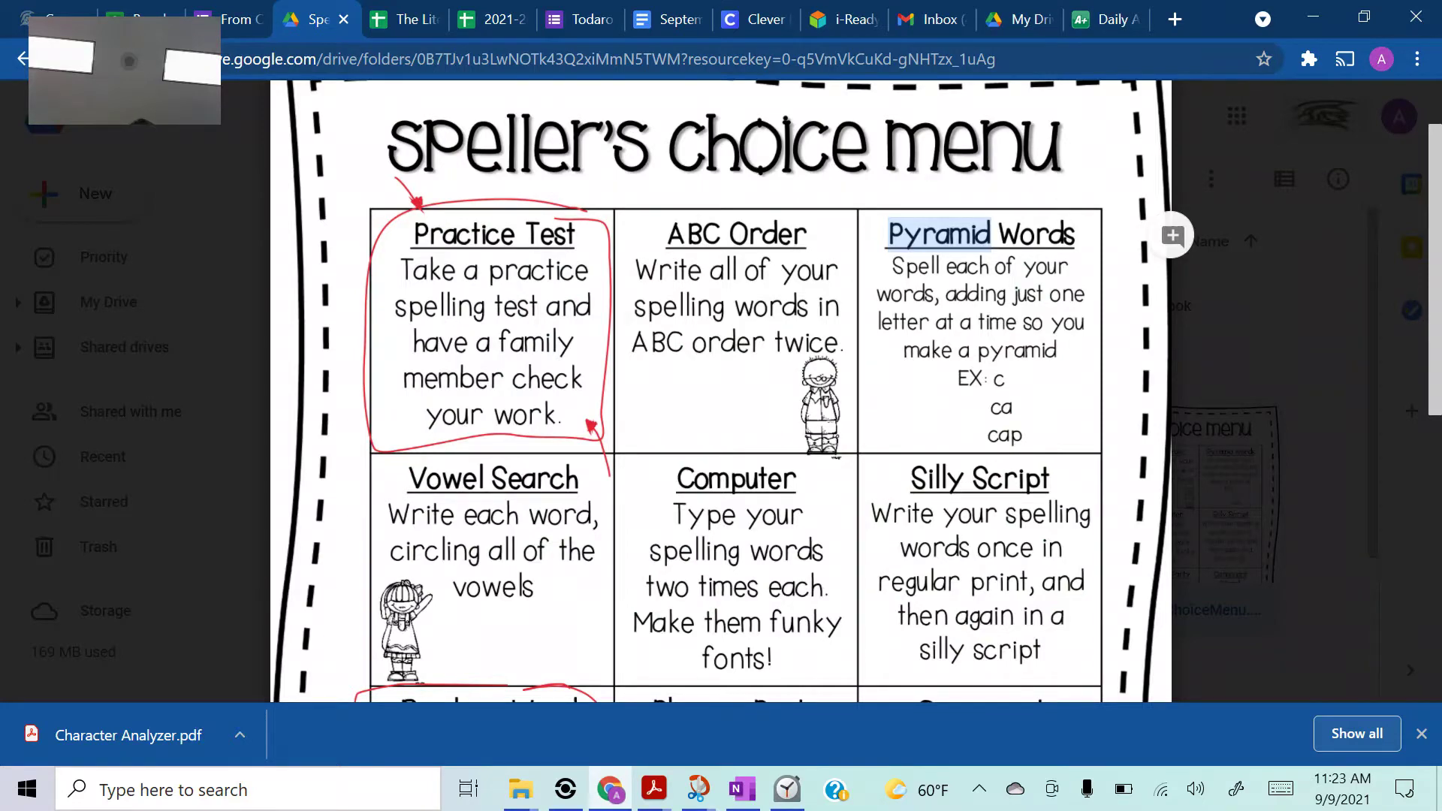
key(alt+Tab)
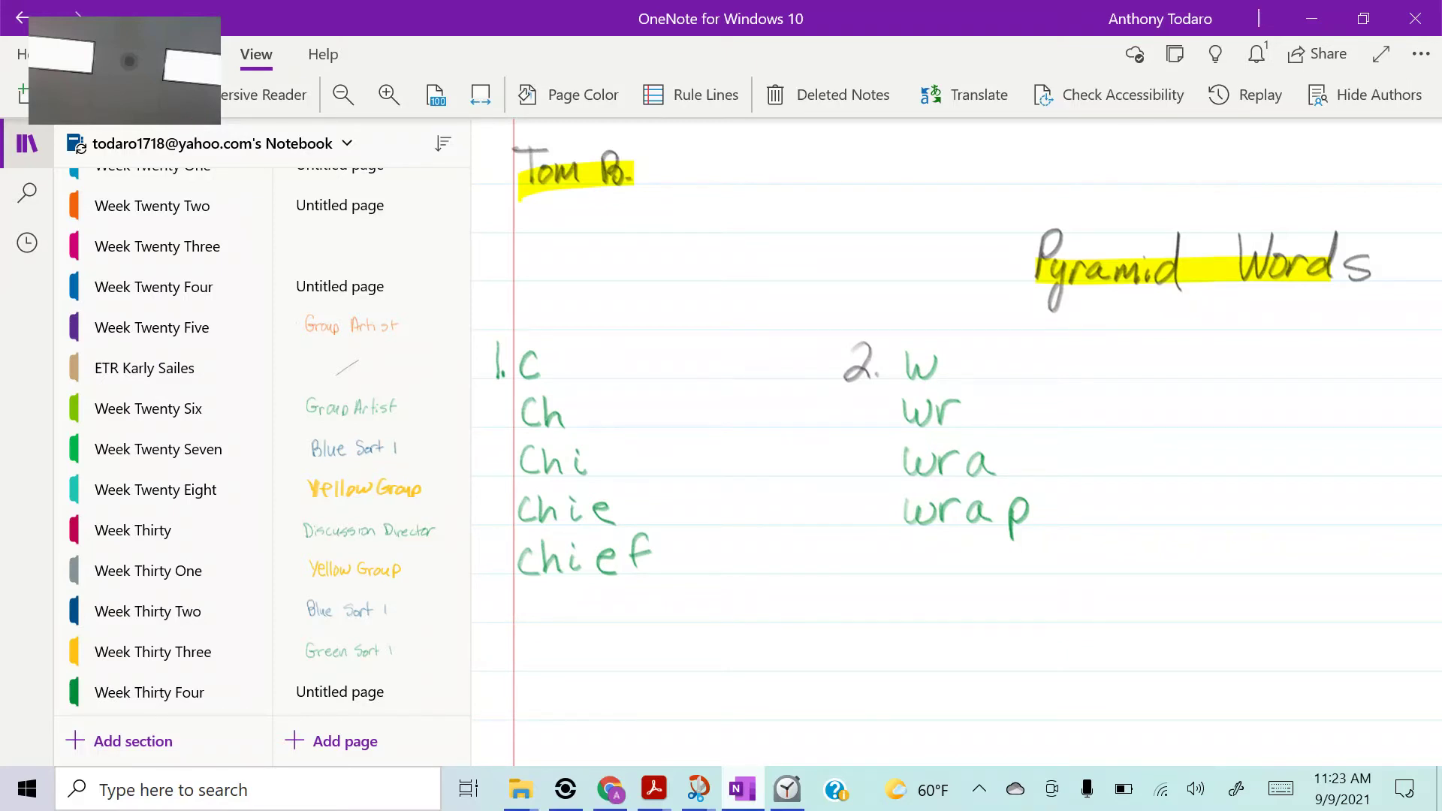
click(565, 789)
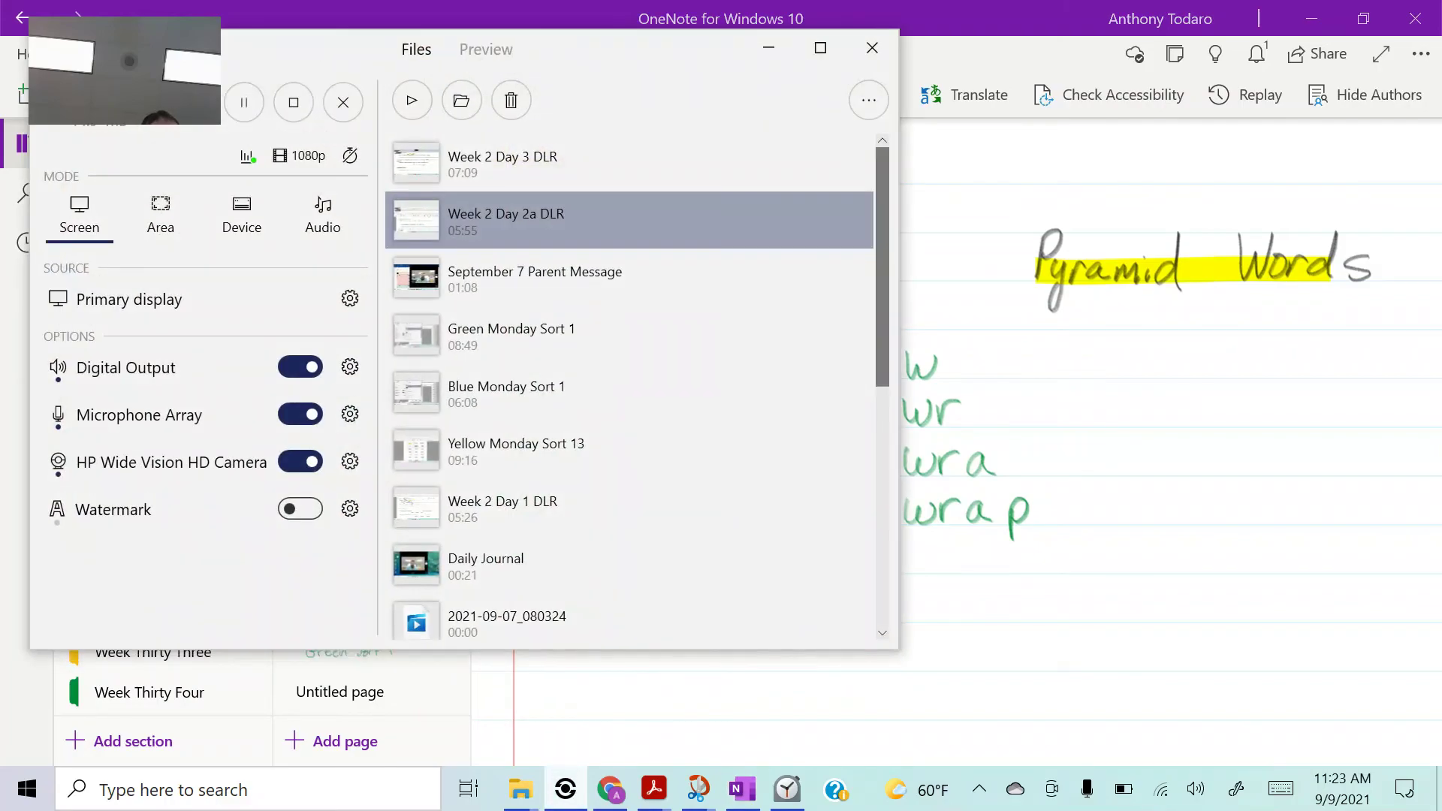